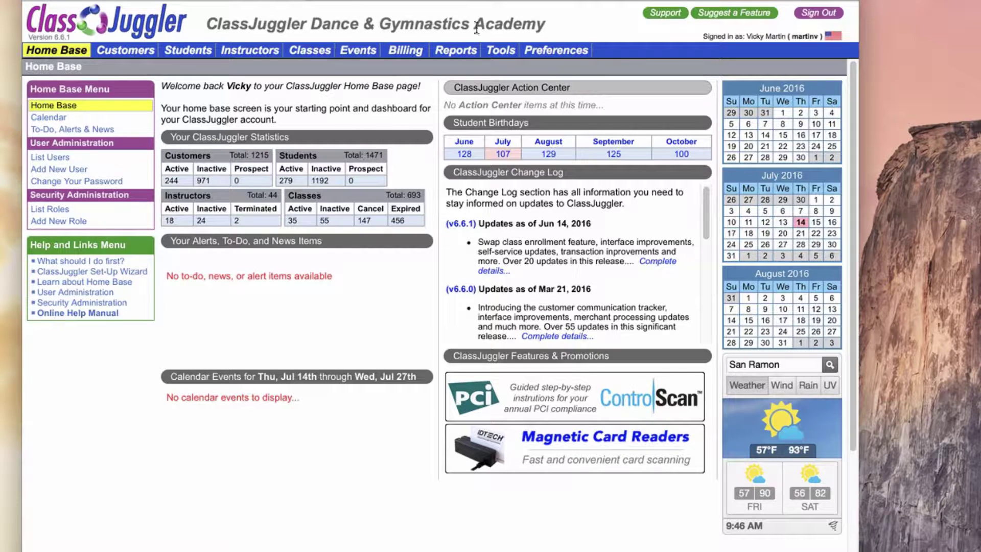
Open the Charge Account Categories preference to view the account category hierarchy.
{"action": "left_click", "coordinate": [557, 50]}
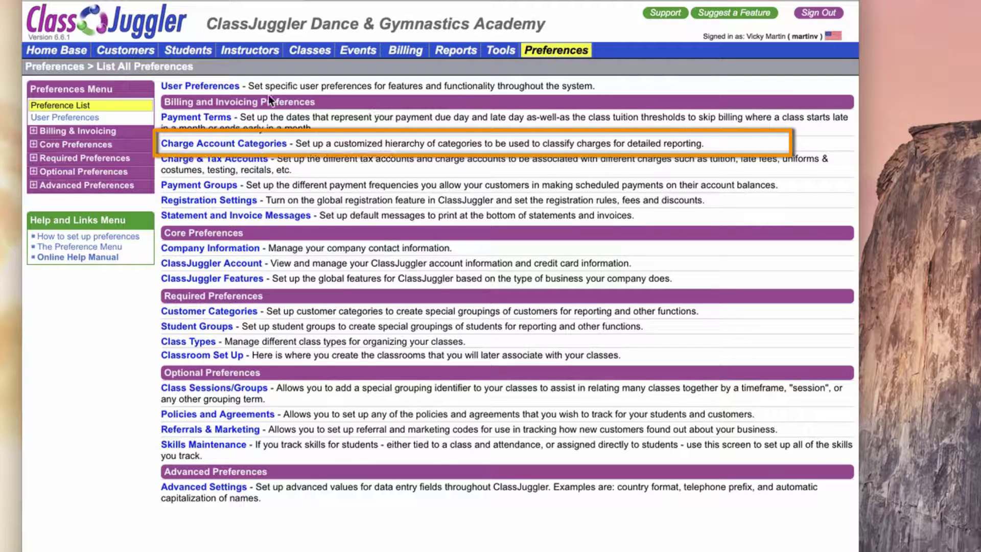
{"action": "left_click", "coordinate": [273, 144]}
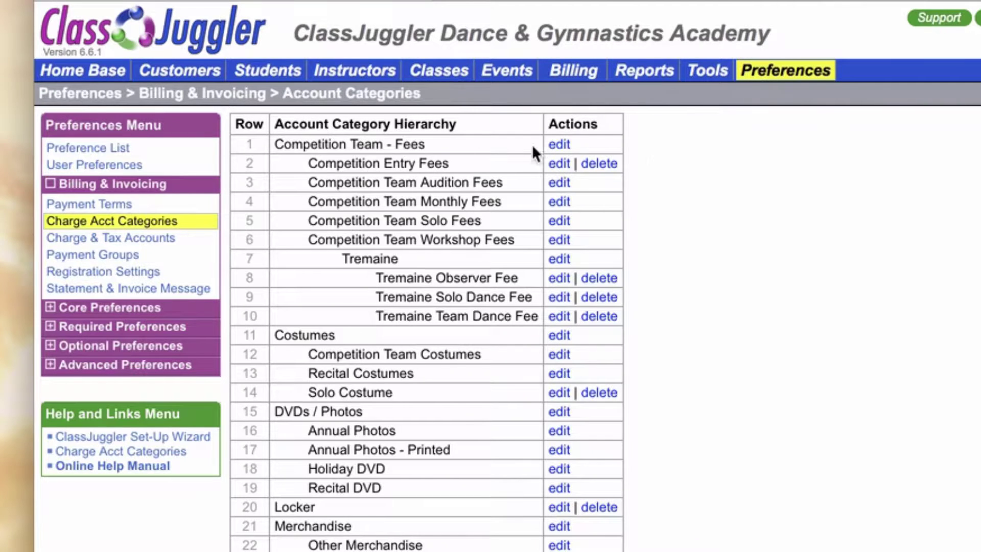
{"action": "left_click", "coordinate": [513, 143]}
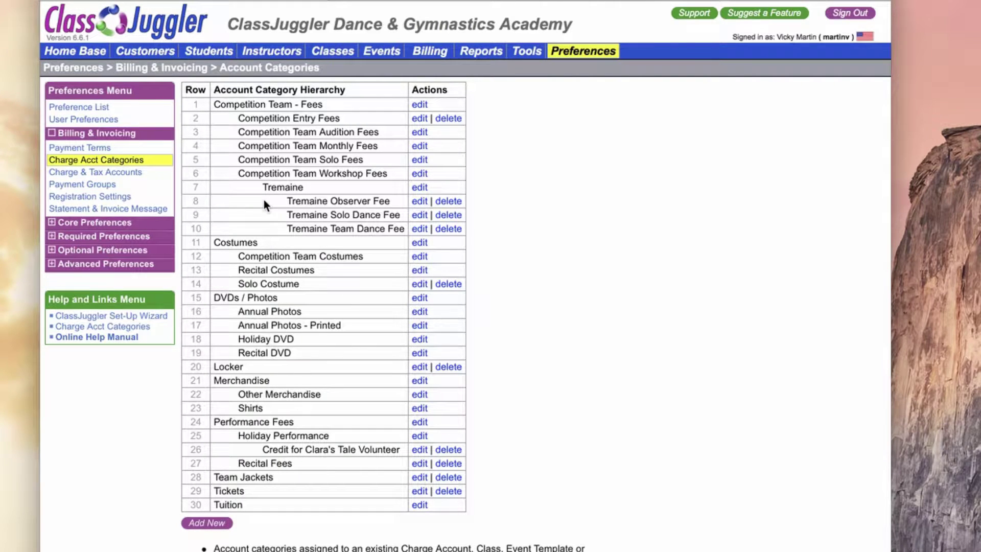
Open the Charge & Tax Accounts preference and look over the charge account settings.
{"action": "left_click", "coordinate": [105, 173]}
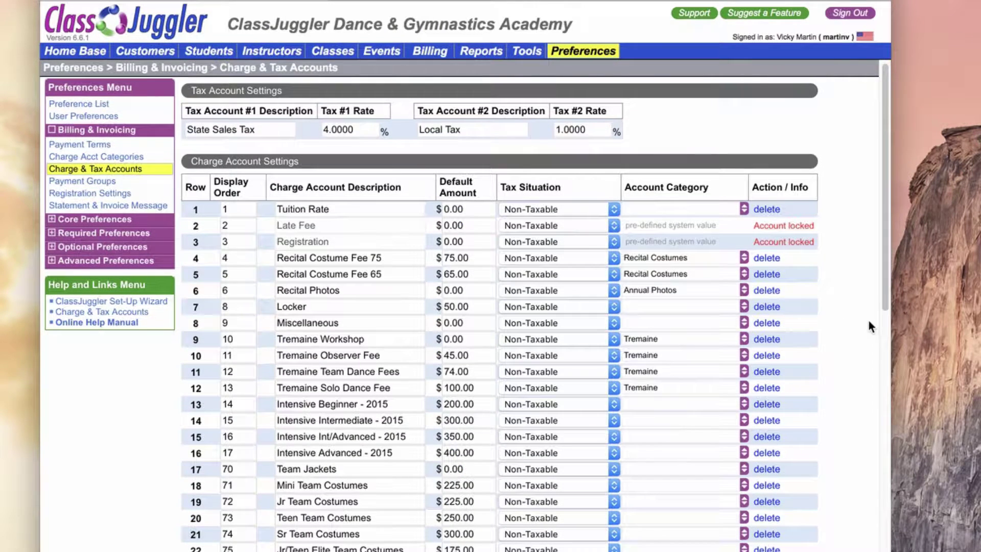
{"action": "scroll", "coordinate": [869, 320], "scroll_direction": "down", "scroll_amount": 2}
{"action": "scroll", "coordinate": [868, 320], "scroll_direction": "down", "scroll_amount": 2}
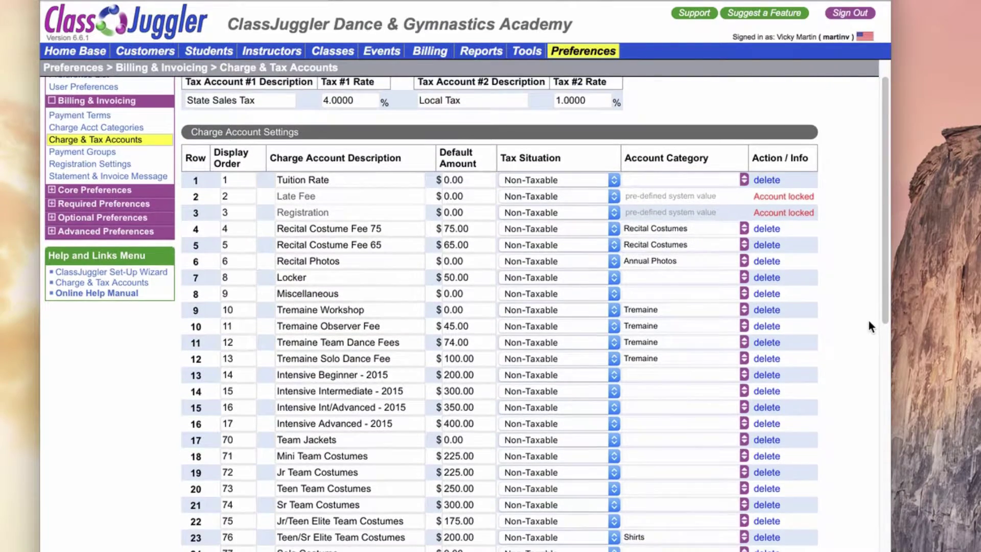
{"action": "scroll", "coordinate": [869, 327], "scroll_direction": "down", "scroll_amount": 2}
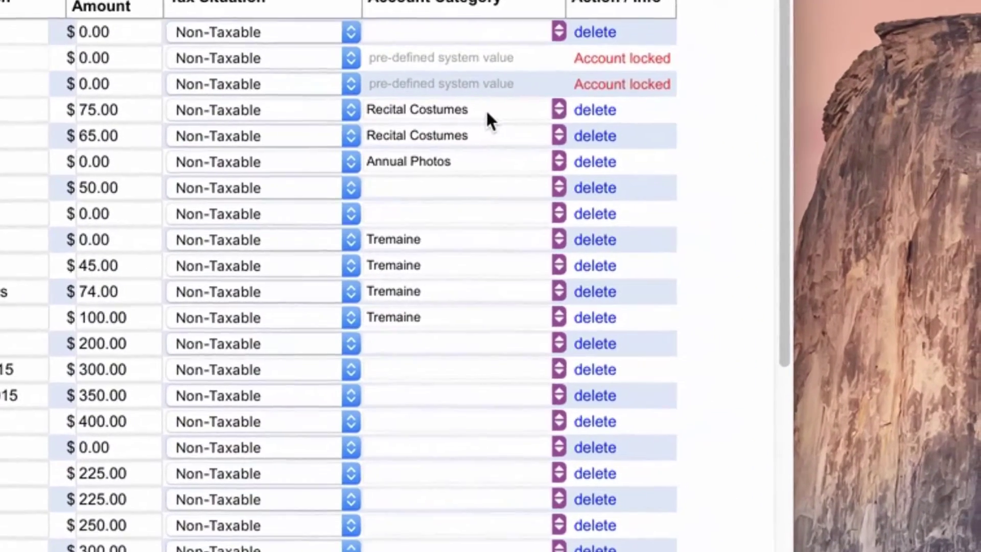
Examine the account category options for Recital Costume Fee 75 and the categories assigned to the other charge accounts.
{"action": "left_click", "coordinate": [487, 114]}
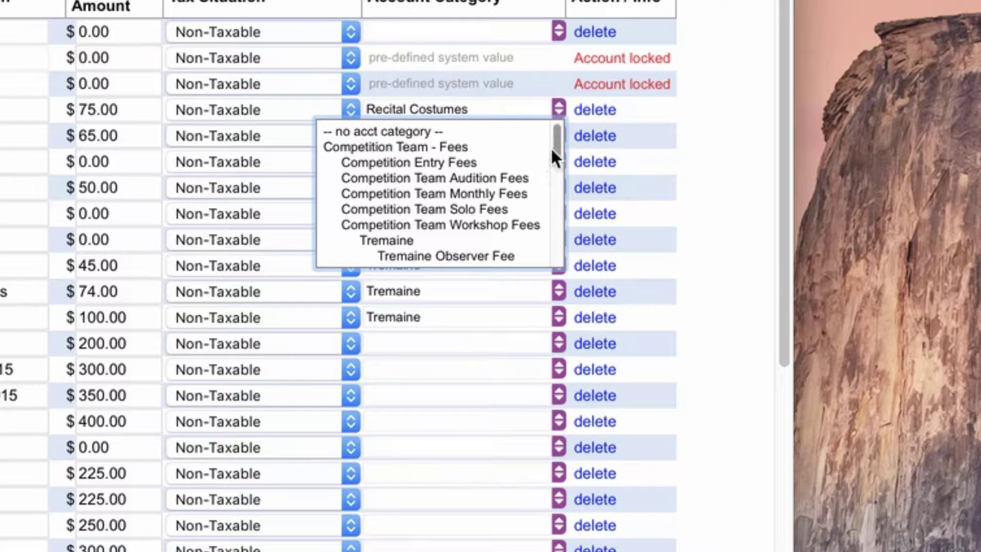
{"action": "left_click_drag", "start_coordinate": [556, 144], "coordinate": [556, 188]}
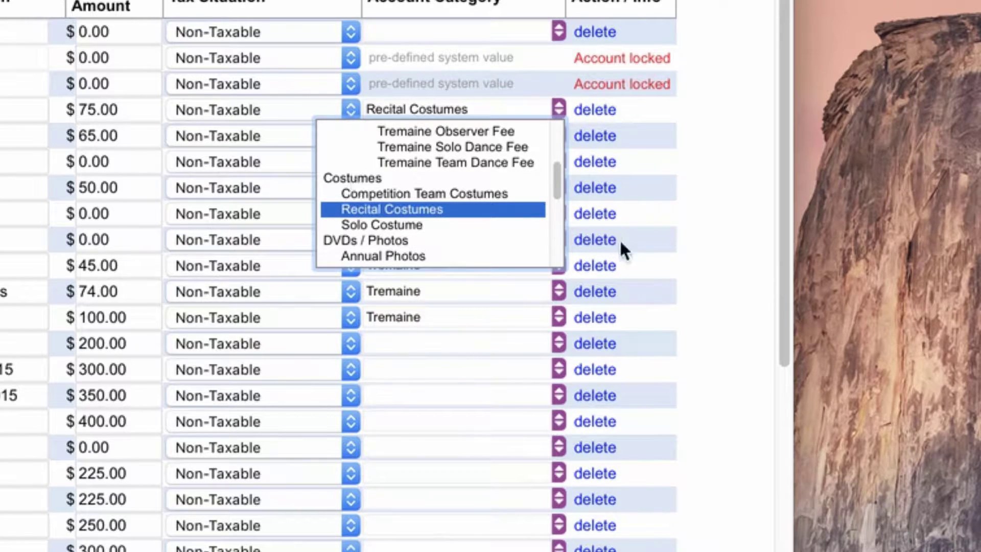
{"action": "left_click", "coordinate": [730, 240]}
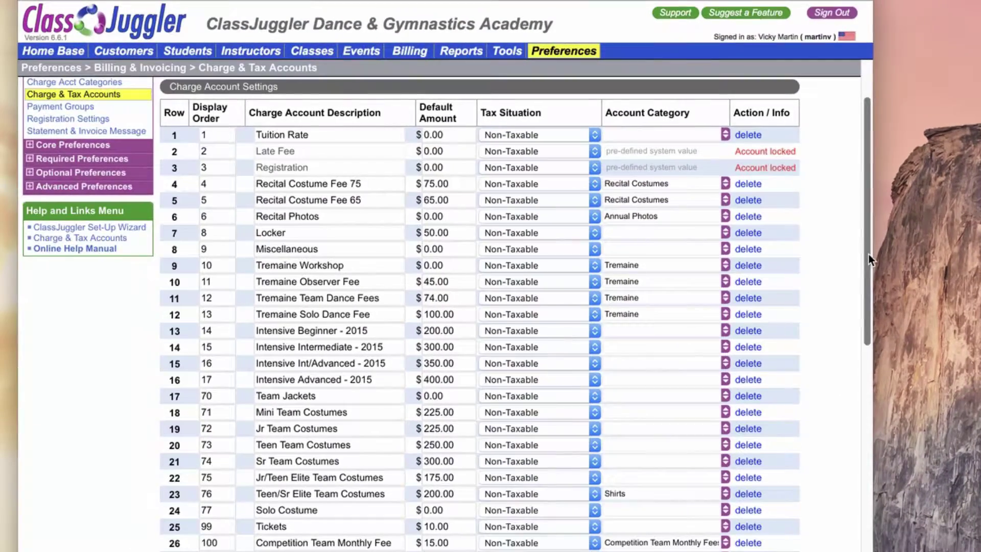
{"action": "left_click_drag", "start_coordinate": [861, 251], "coordinate": [864, 333]}
{"action": "scroll", "coordinate": [871, 332], "scroll_direction": "down", "scroll_amount": 5}
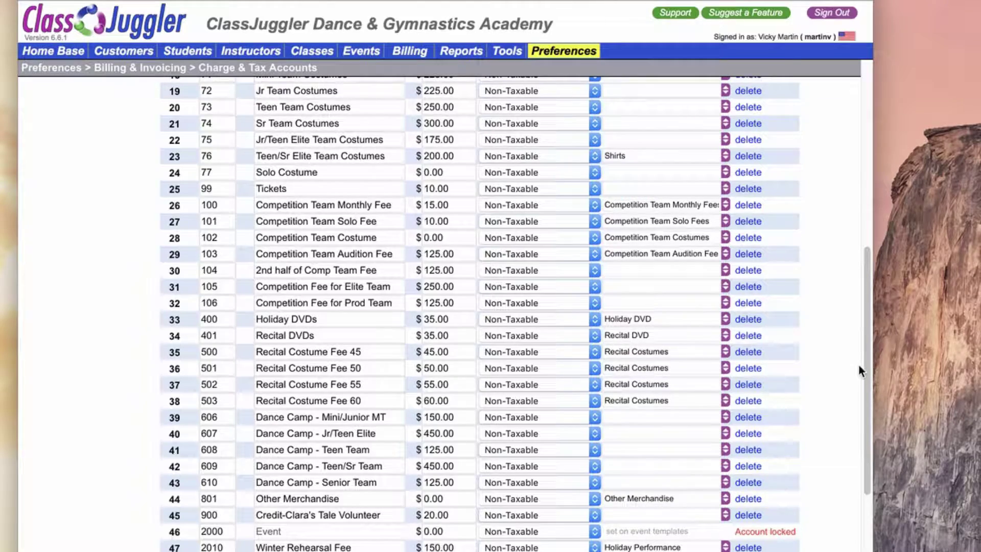
{"action": "left_click_drag", "start_coordinate": [865, 367], "coordinate": [846, 187]}
{"action": "scroll", "coordinate": [847, 187], "scroll_direction": "up", "scroll_amount": 1}
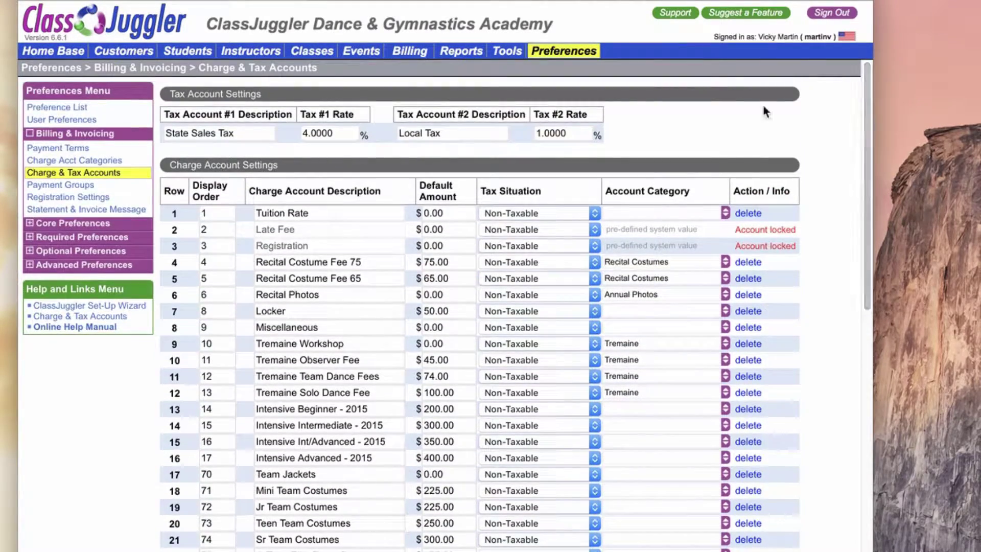
Open the Company Billing report from the financial reports.
{"action": "left_click", "coordinate": [454, 58]}
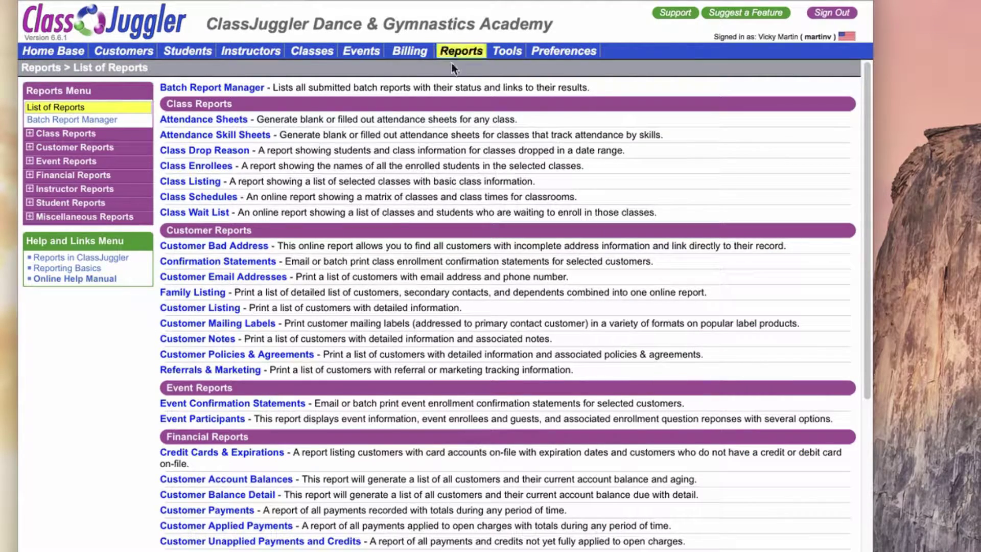
{"action": "scroll", "coordinate": [436, 235], "scroll_direction": "down", "scroll_amount": 3}
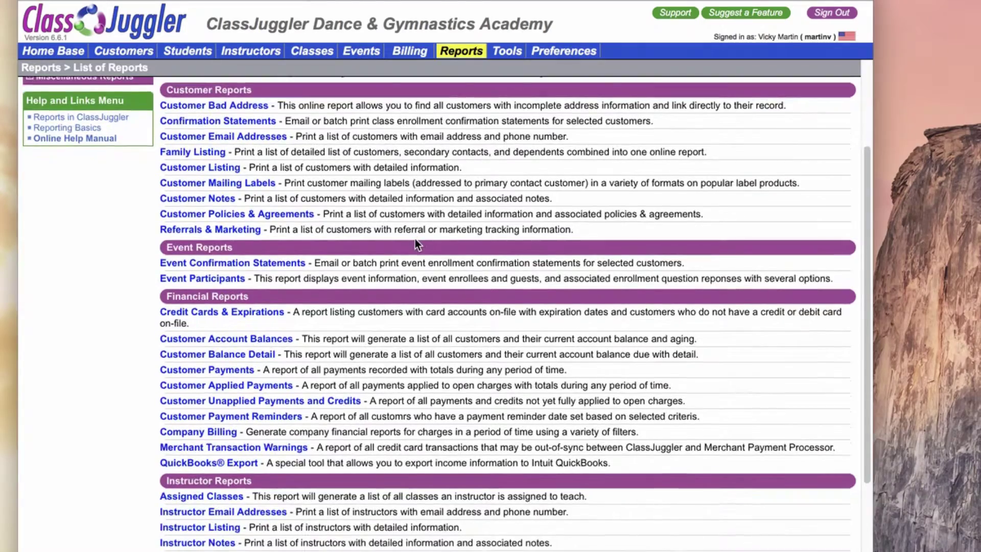
{"action": "scroll", "coordinate": [415, 238], "scroll_direction": "down", "scroll_amount": 1}
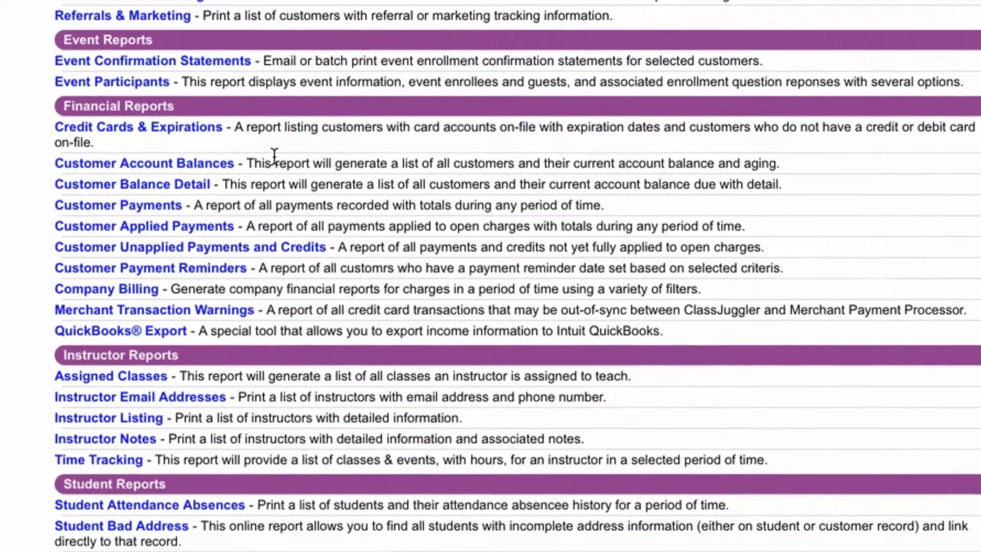
{"action": "left_click", "coordinate": [138, 290]}
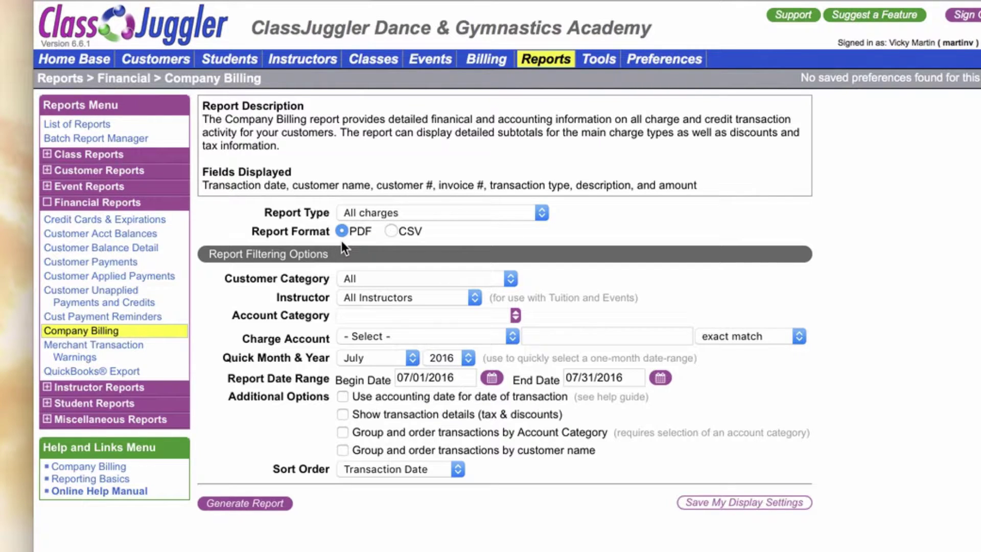
Check the CSV report format, return to PDF, and view the account category filter choices.
{"action": "left_click", "coordinate": [392, 232]}
{"action": "left_click", "coordinate": [339, 231]}
{"action": "left_click", "coordinate": [491, 319]}
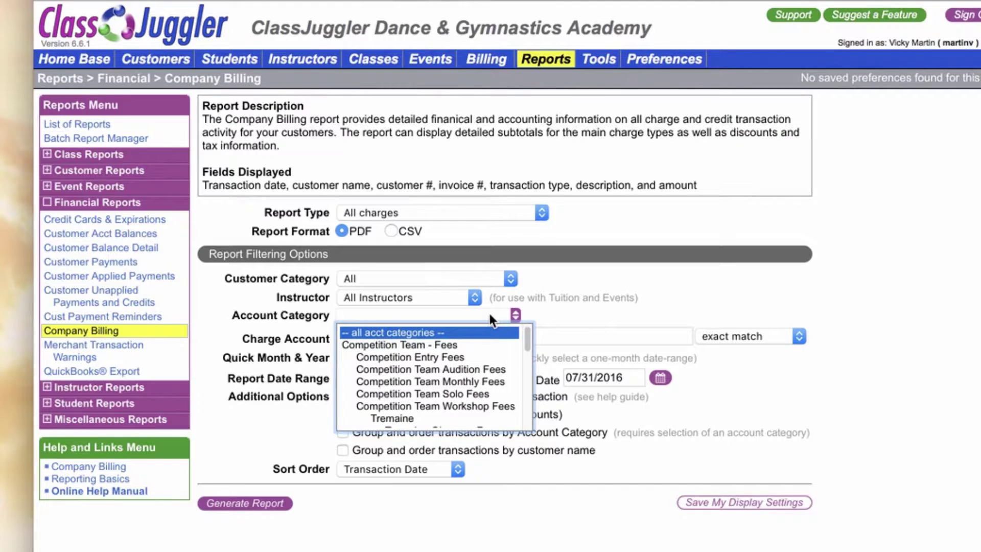
{"action": "mouse_move", "coordinate": [526, 342]}
{"action": "left_mouse_down"}
{"action": "mouse_move", "coordinate": [522, 415]}
{"action": "mouse_move", "coordinate": [526, 338]}
{"action": "left_mouse_up"}
{"action": "left_click", "coordinate": [564, 324]}
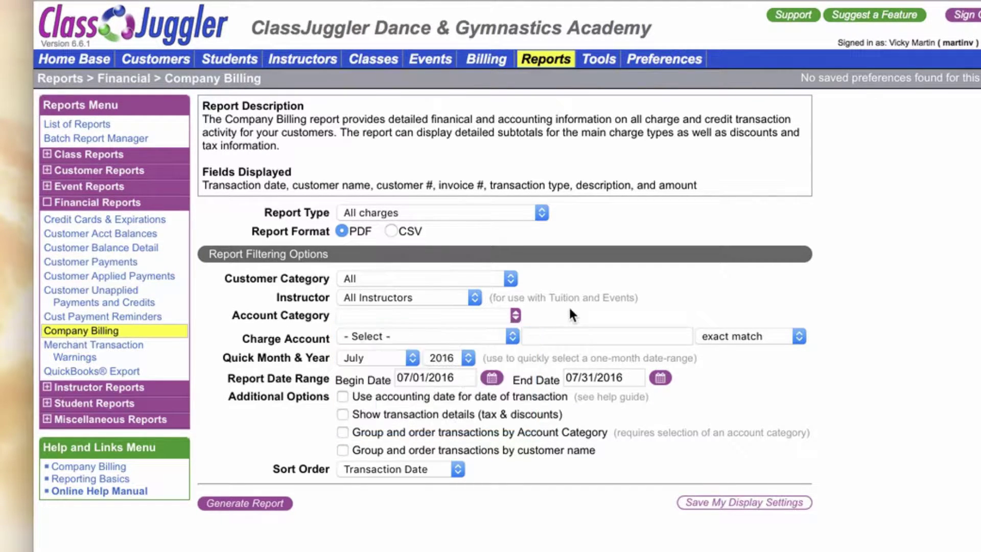
Filter the report by the Tuition charge account and look over the account category choices.
{"action": "left_click", "coordinate": [510, 337]}
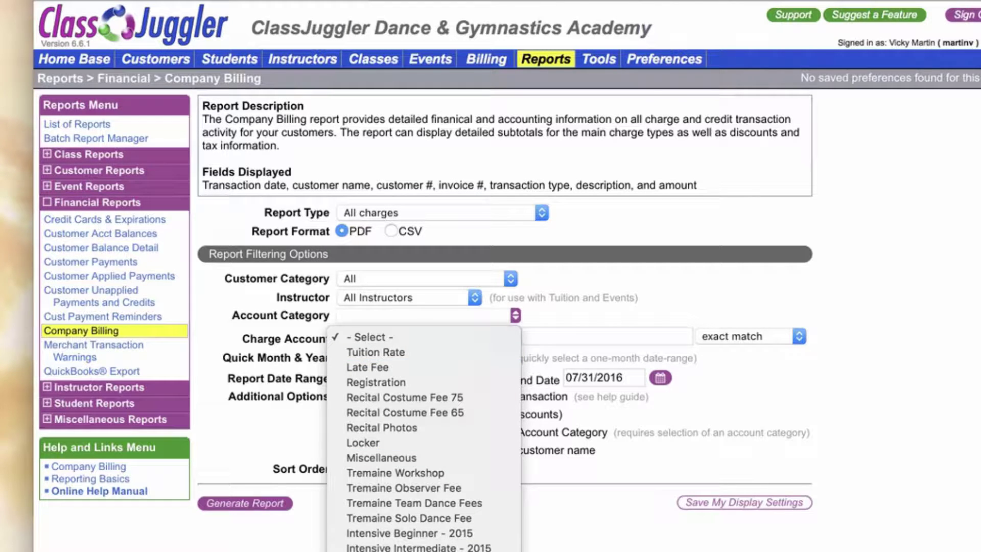
{"action": "scroll", "coordinate": [423, 439], "scroll_direction": "down", "scroll_amount": 10}
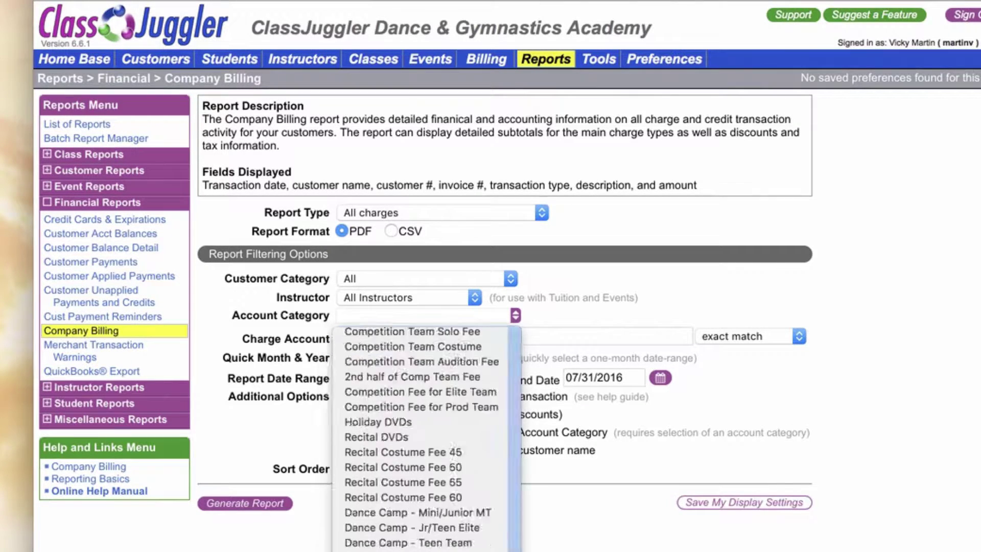
{"action": "left_click", "coordinate": [419, 541]}
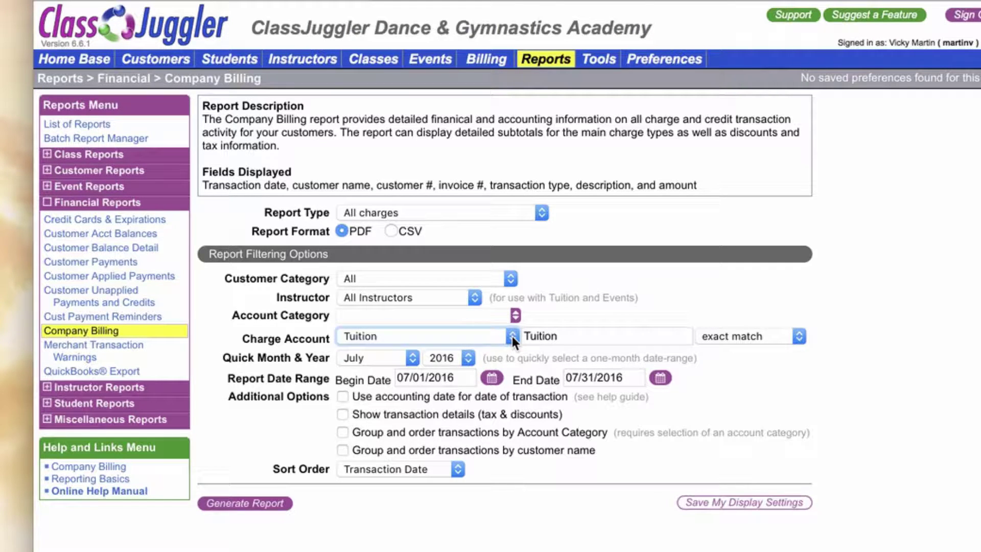
{"action": "left_click", "coordinate": [493, 315]}
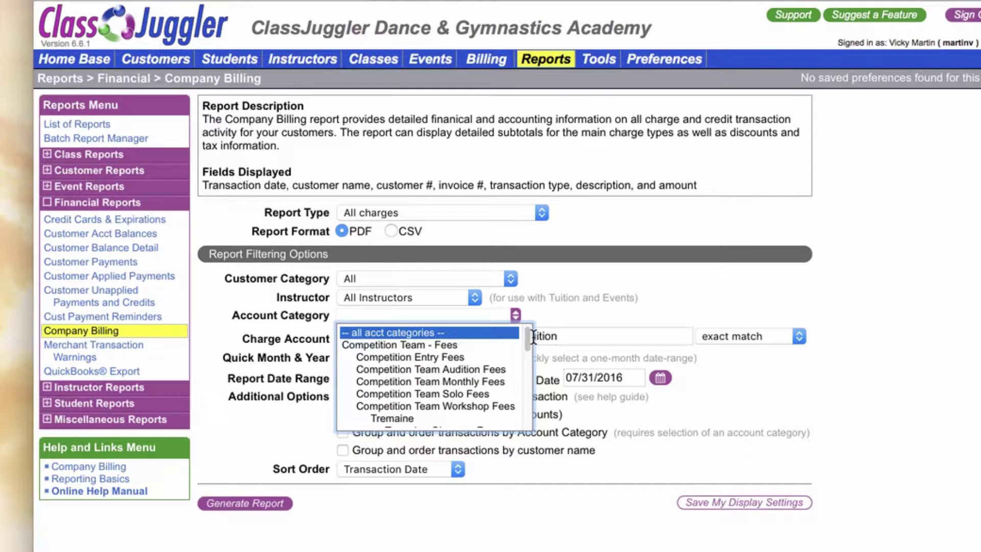
{"action": "mouse_move", "coordinate": [528, 336]}
{"action": "left_mouse_down"}
{"action": "mouse_move", "coordinate": [528, 378]}
{"action": "mouse_move", "coordinate": [532, 328]}
{"action": "left_mouse_up"}
{"action": "left_click", "coordinate": [587, 306]}
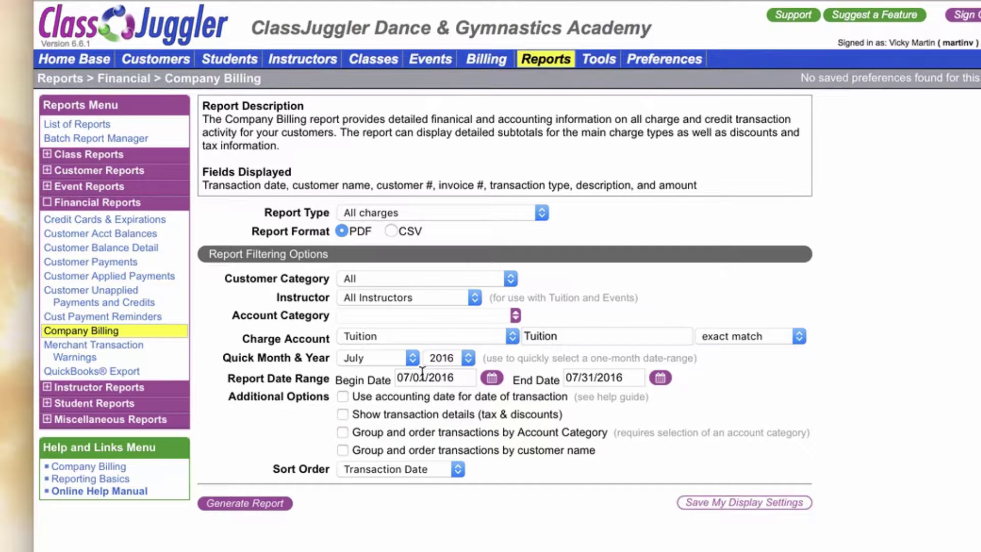
Switch the report's quick month to June and back to July.
{"action": "left_click", "coordinate": [384, 353]}
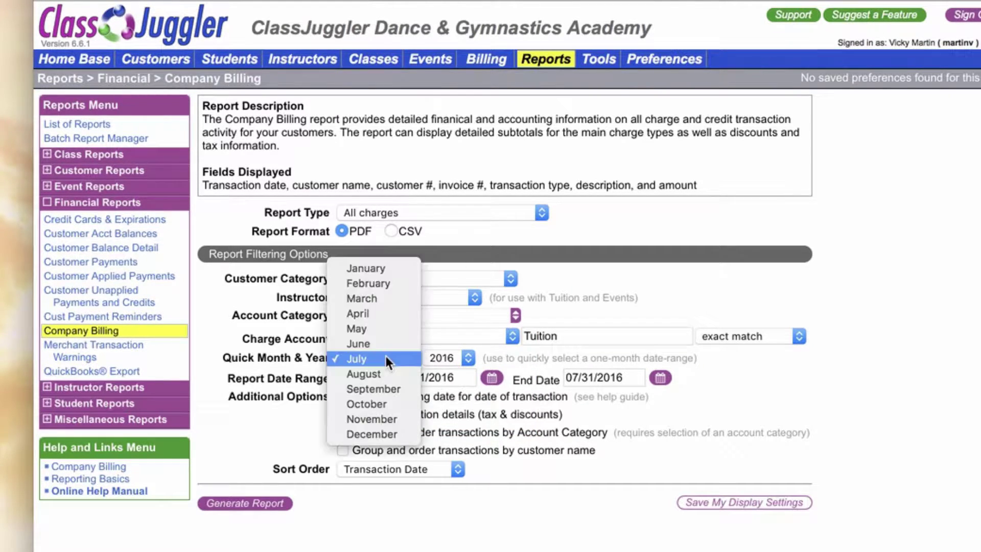
{"action": "left_click", "coordinate": [392, 340]}
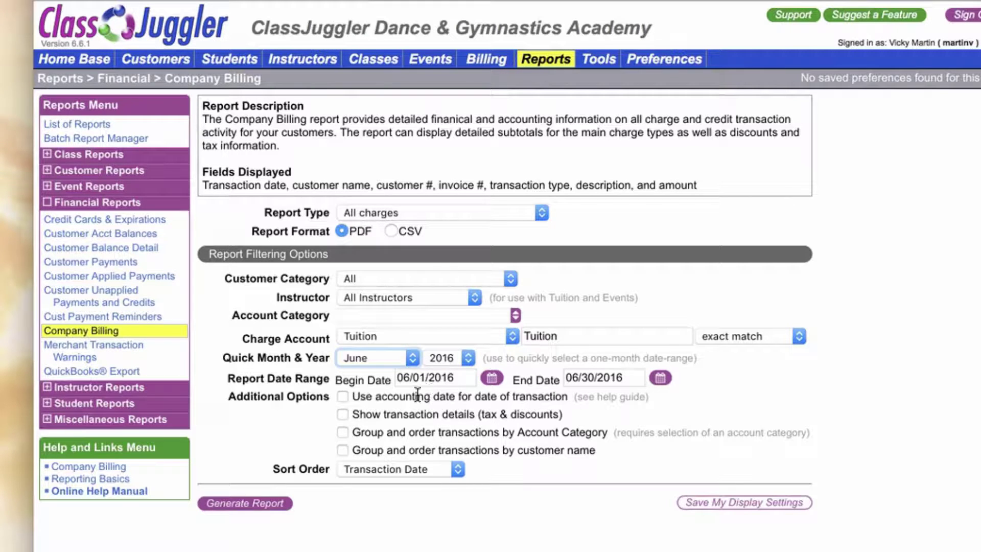
{"action": "left_click", "coordinate": [402, 358]}
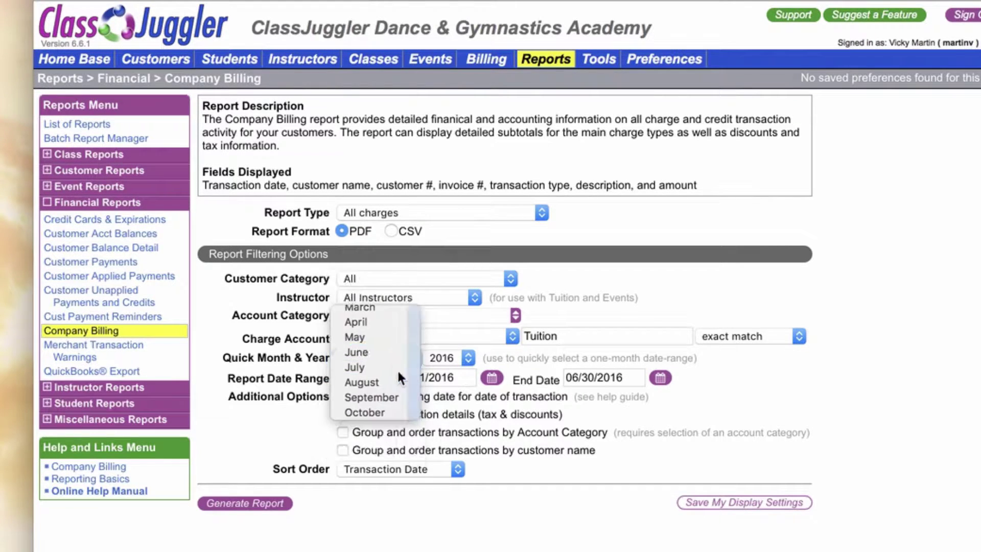
{"action": "left_click", "coordinate": [397, 368]}
Set the report date range to begin 01/01/2016 and end 06/30/2016.
{"action": "left_click", "coordinate": [410, 379]}
{"action": "key", "text": "BackSpace"}
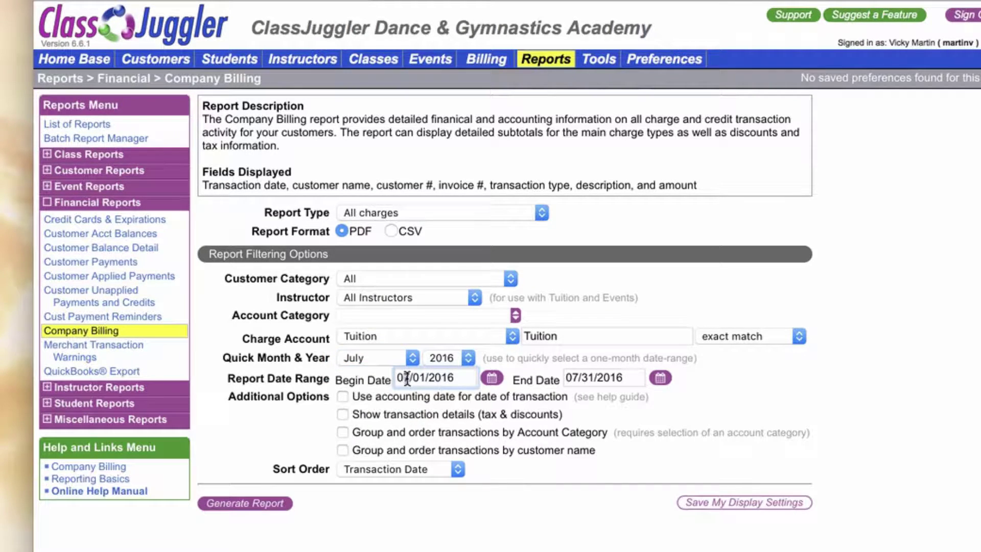
{"action": "type", "text": "1"}
{"action": "left_click", "coordinate": [579, 377]}
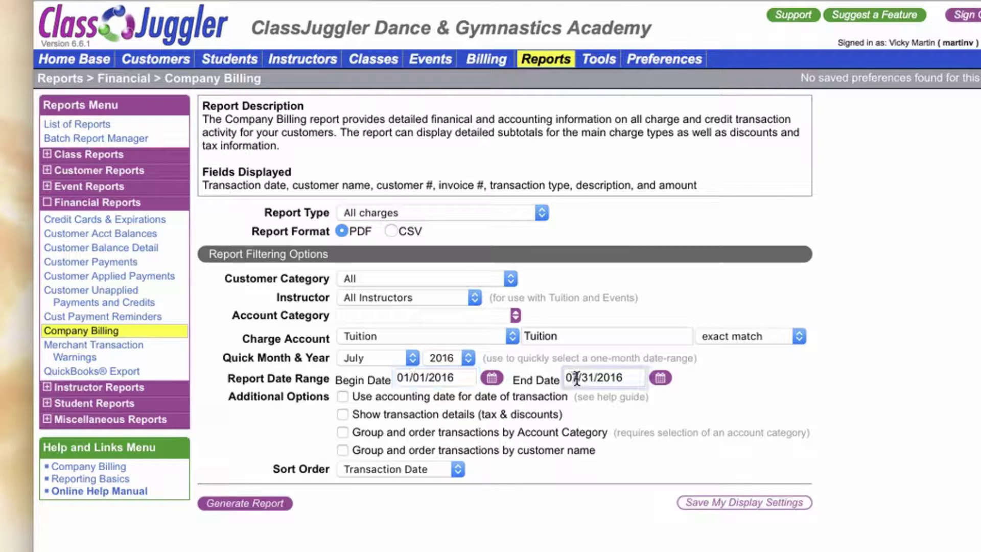
{"action": "key", "text": "BackSpace"}
{"action": "type", "text": "6"}
{"action": "left_click", "coordinate": [593, 378]}
{"action": "key", "text": "BackSpace"}
{"action": "type", "text": "0"}
{"action": "left_click", "coordinate": [744, 391]}
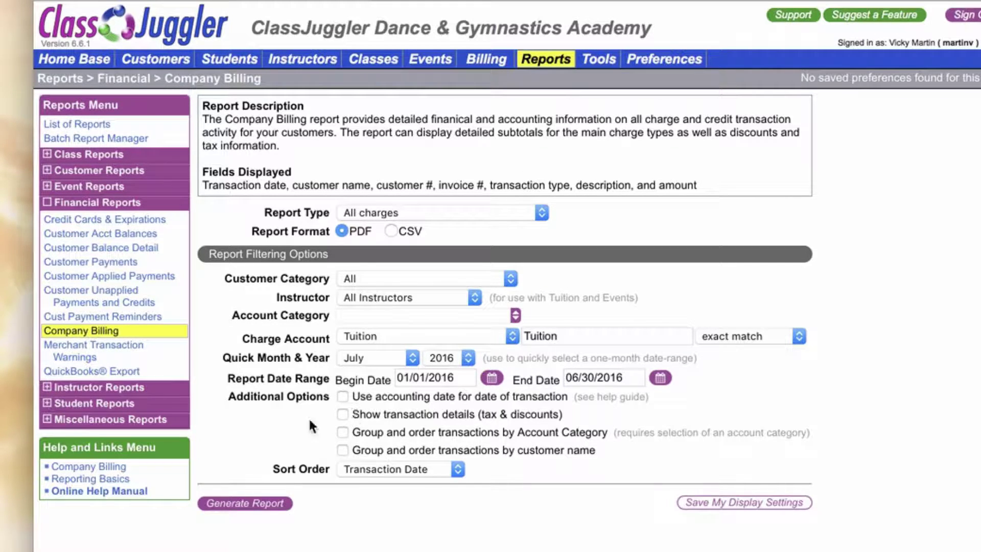
Try grouping transactions by account category, view the category choices, and turn the grouping off again.
{"action": "left_click", "coordinate": [342, 414]}
{"action": "left_click", "coordinate": [509, 317]}
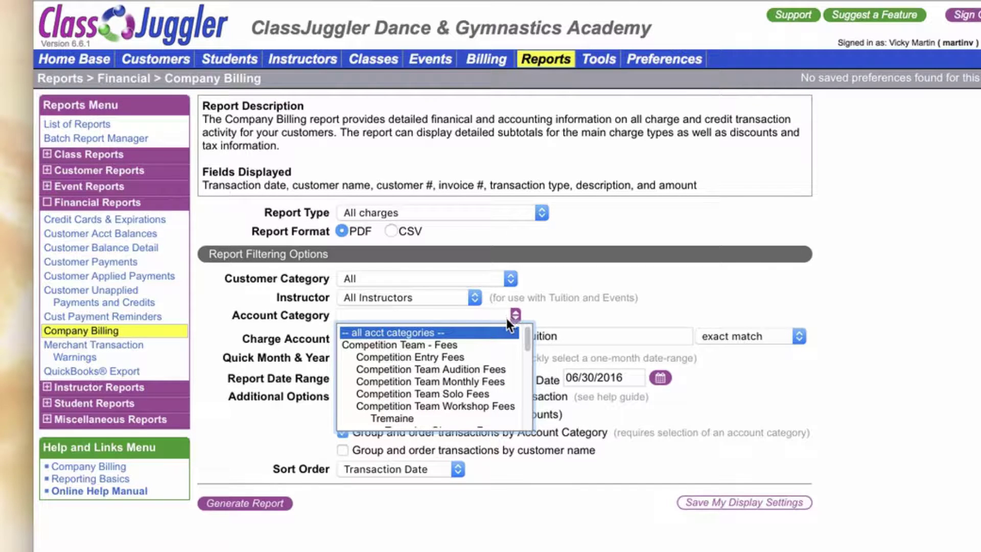
{"action": "left_click", "coordinate": [595, 310]}
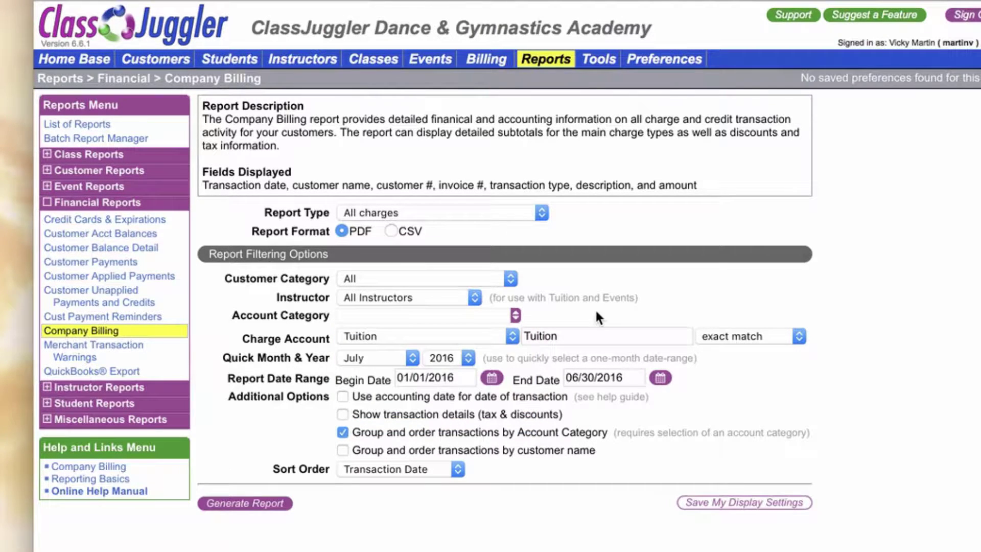
{"action": "left_click", "coordinate": [342, 432]}
Generate the Company Billing report sorted by Customer Name (l,f) with the charge account filter cleared.
{"action": "left_click", "coordinate": [440, 470]}
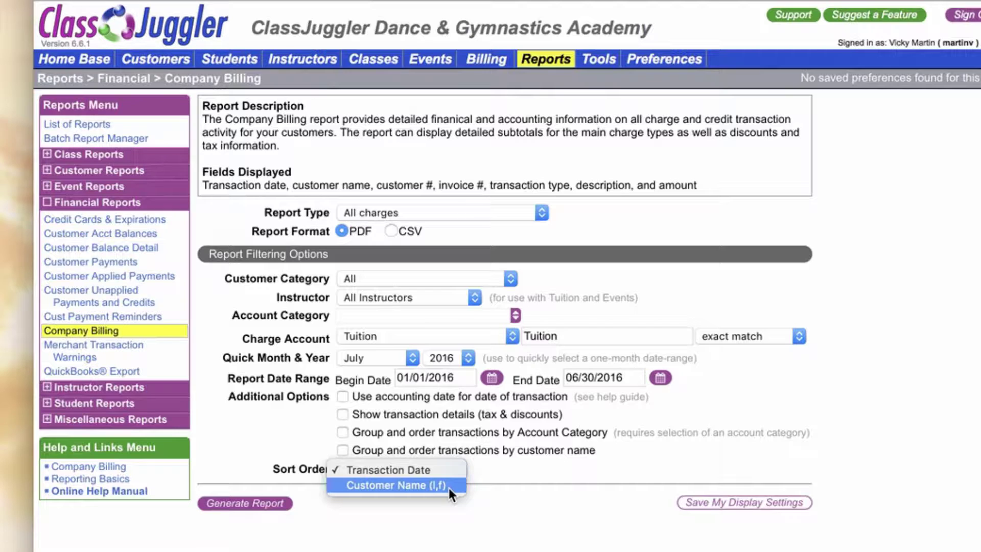
{"action": "left_click", "coordinate": [448, 487]}
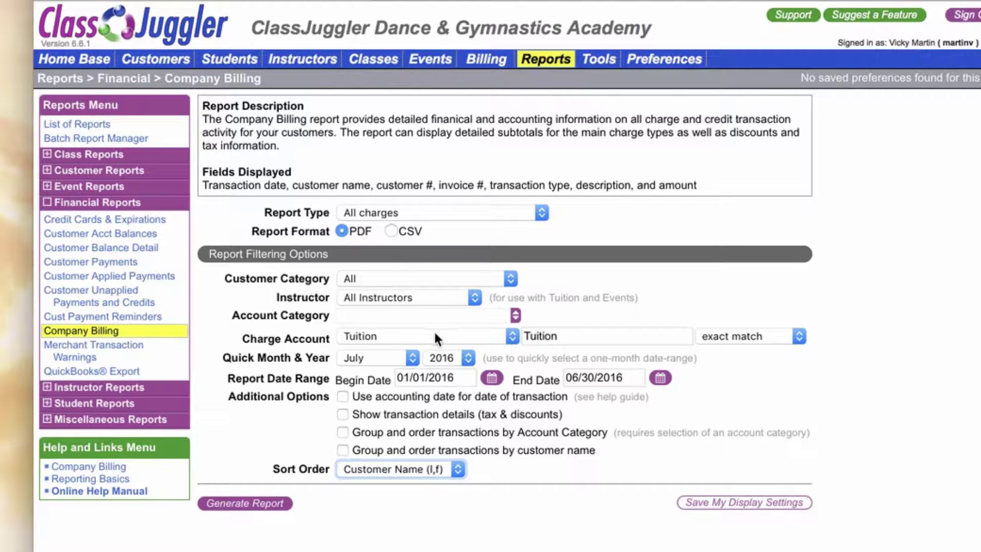
{"action": "left_click", "coordinate": [455, 334]}
{"action": "scroll", "coordinate": [455, 297], "scroll_direction": "up", "scroll_amount": 10}
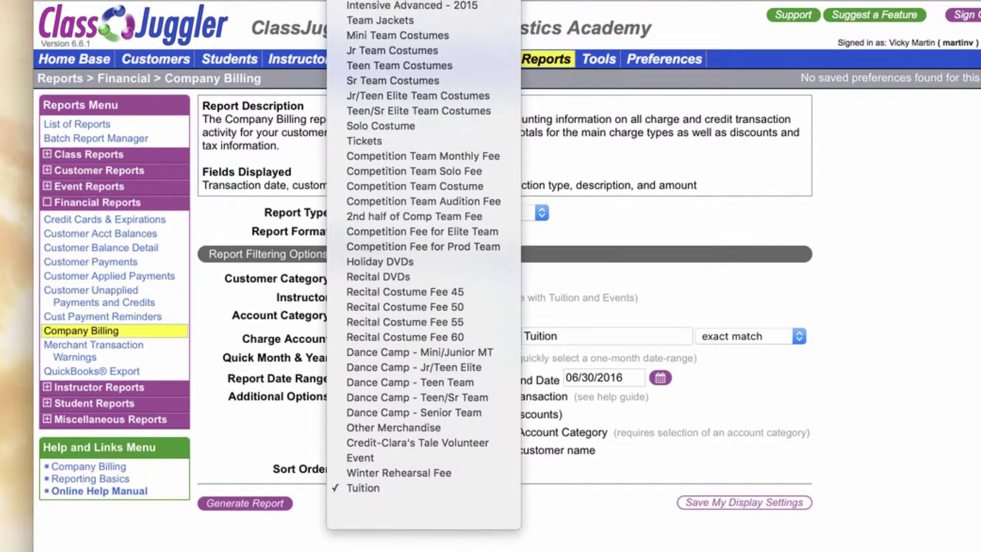
{"action": "left_click", "coordinate": [429, 3]}
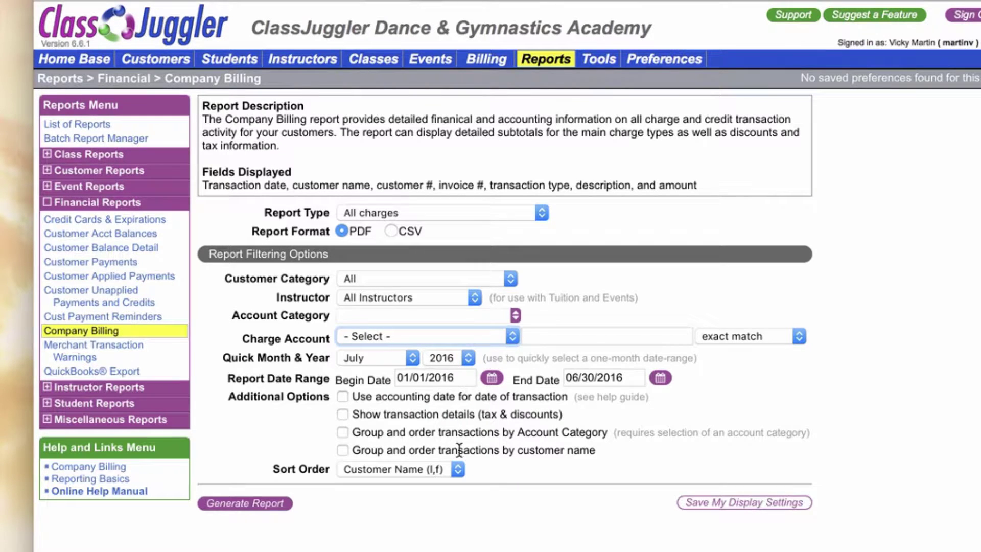
{"action": "left_click", "coordinate": [258, 504]}
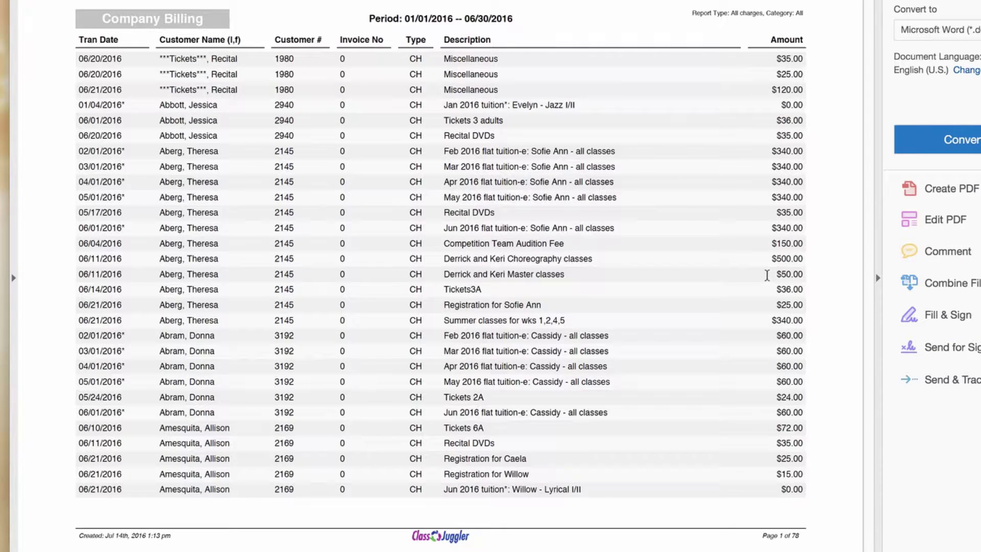
Page through the generated all-charges Company Billing report to its end.
{"action": "scroll", "coordinate": [766, 275], "scroll_direction": "down", "scroll_amount": 7}
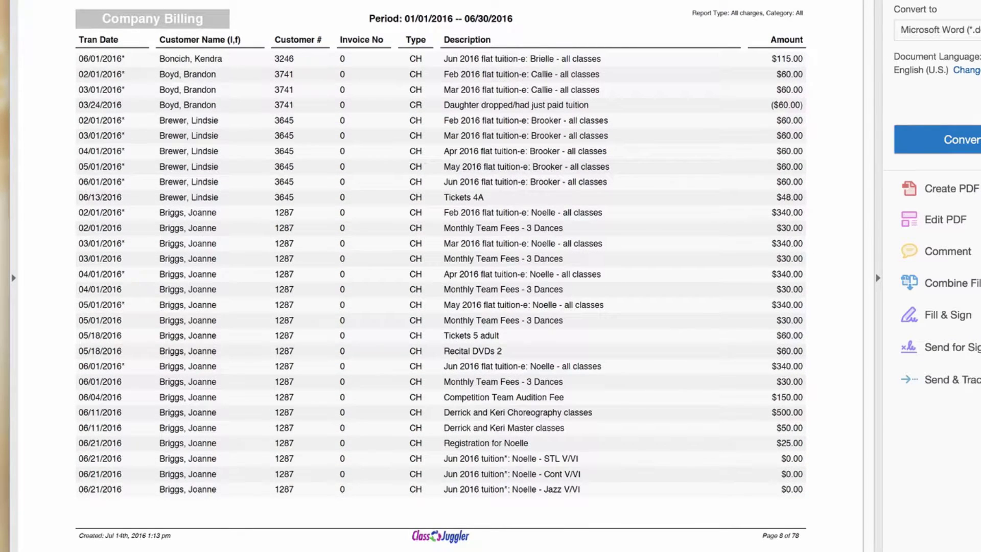
{"action": "left_click_drag", "start_coordinate": [869, 1], "coordinate": [863, 549]}
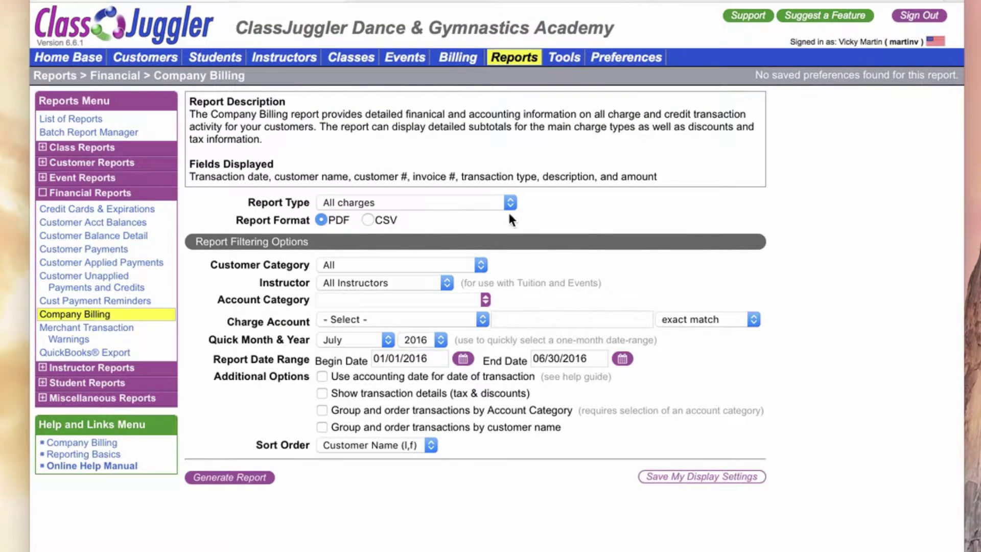
Generate the Company Billing report with the report type Tuition charges and page through it to the end.
{"action": "left_click", "coordinate": [508, 201]}
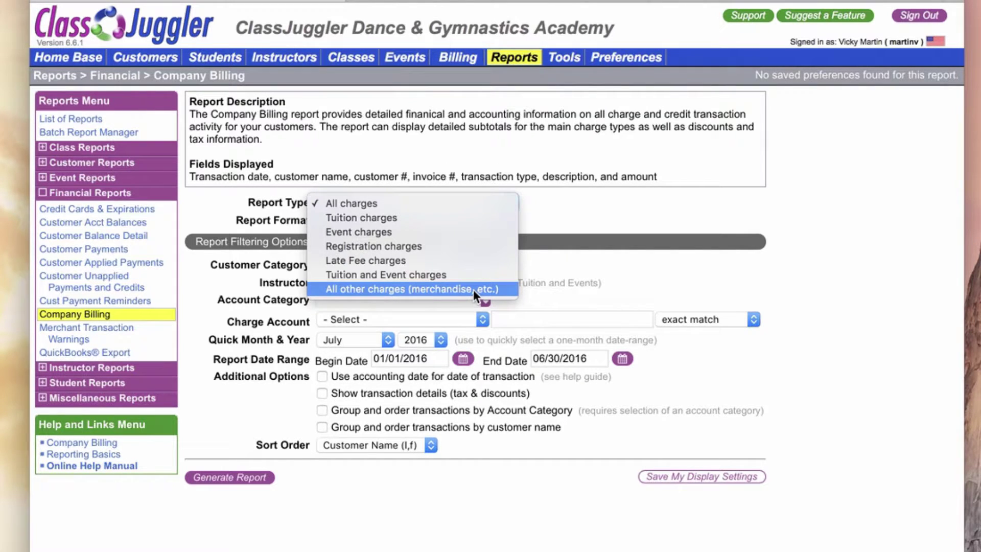
{"action": "left_click", "coordinate": [375, 215]}
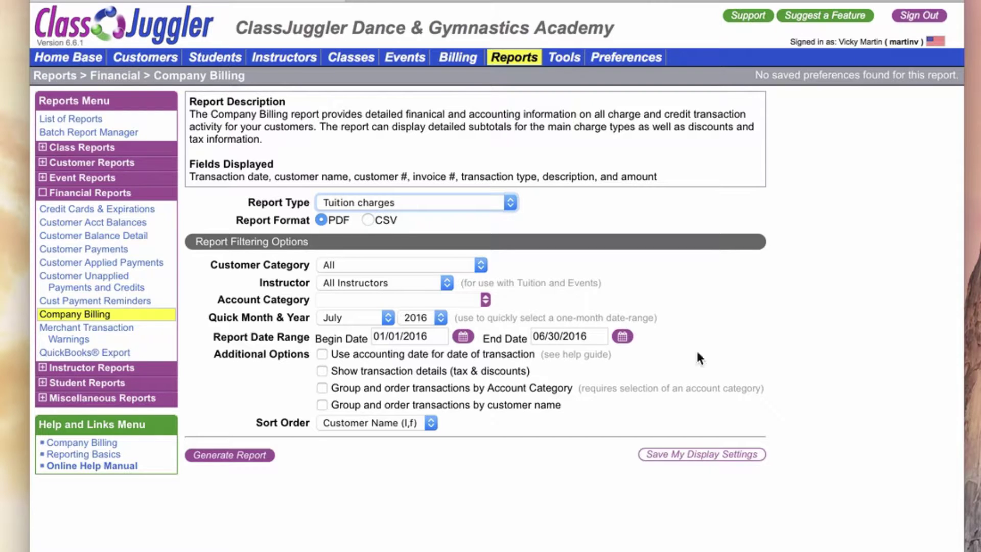
{"action": "left_click", "coordinate": [236, 456]}
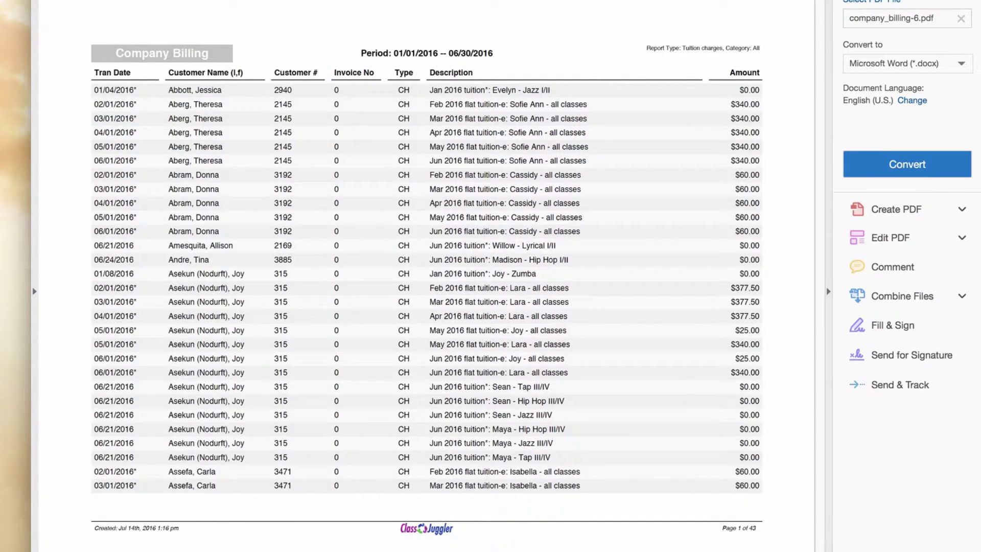
{"action": "scroll", "coordinate": [427, 275], "scroll_direction": "down", "scroll_amount": 20}
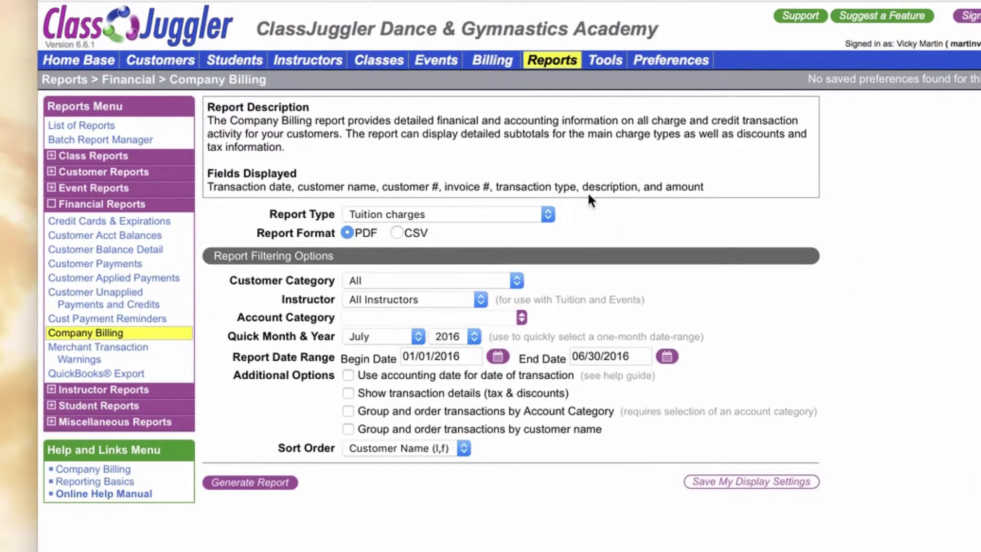
Set the report type to All charges and the account category to Competition Team - Fees, checking its subcategories in the category list.
{"action": "left_click", "coordinate": [529, 209]}
{"action": "left_click", "coordinate": [525, 199]}
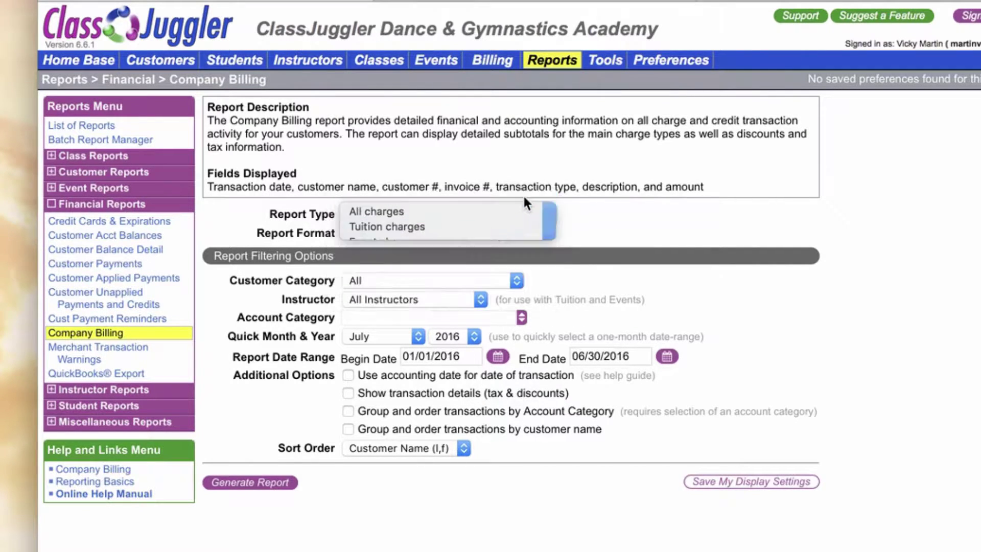
{"action": "left_click", "coordinate": [498, 316]}
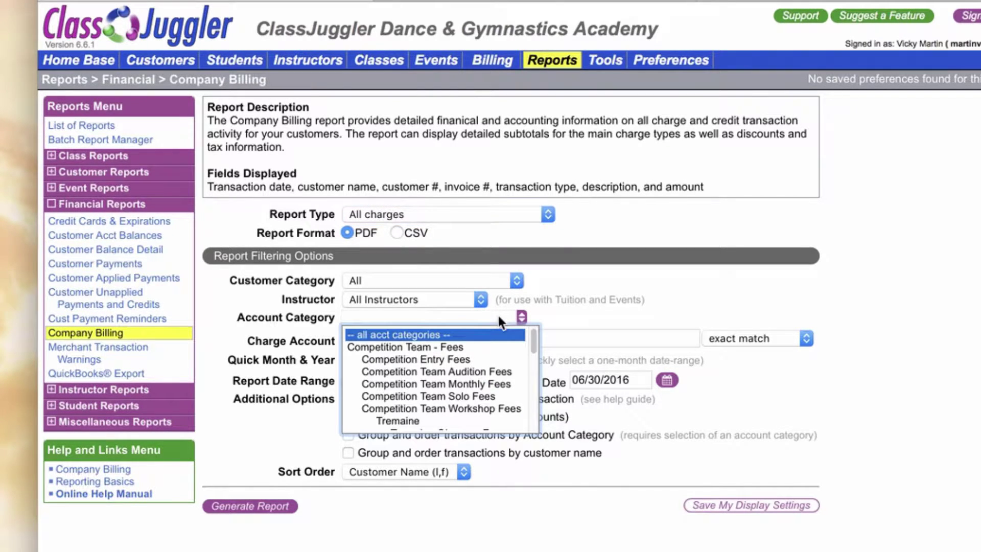
{"action": "left_click", "coordinate": [487, 346]}
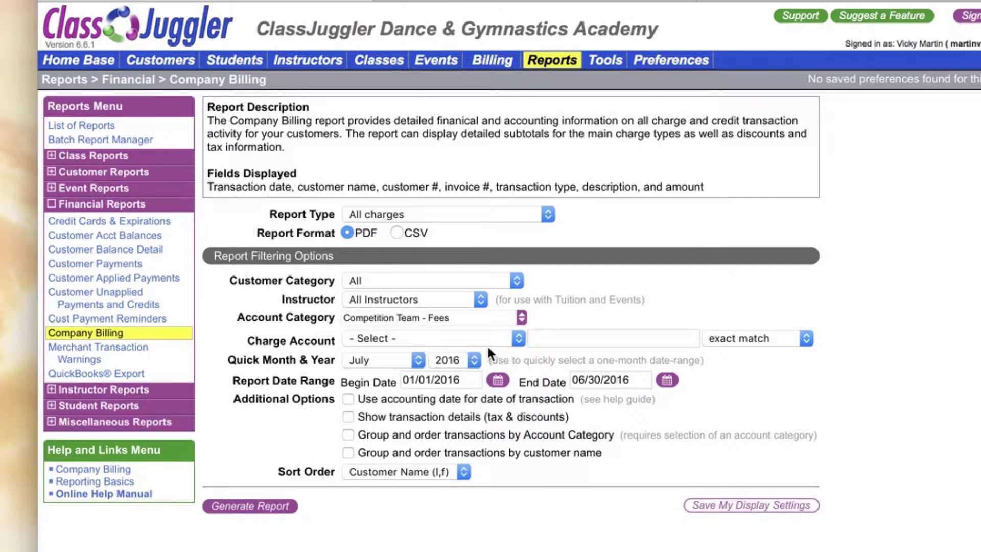
{"action": "left_click", "coordinate": [499, 319]}
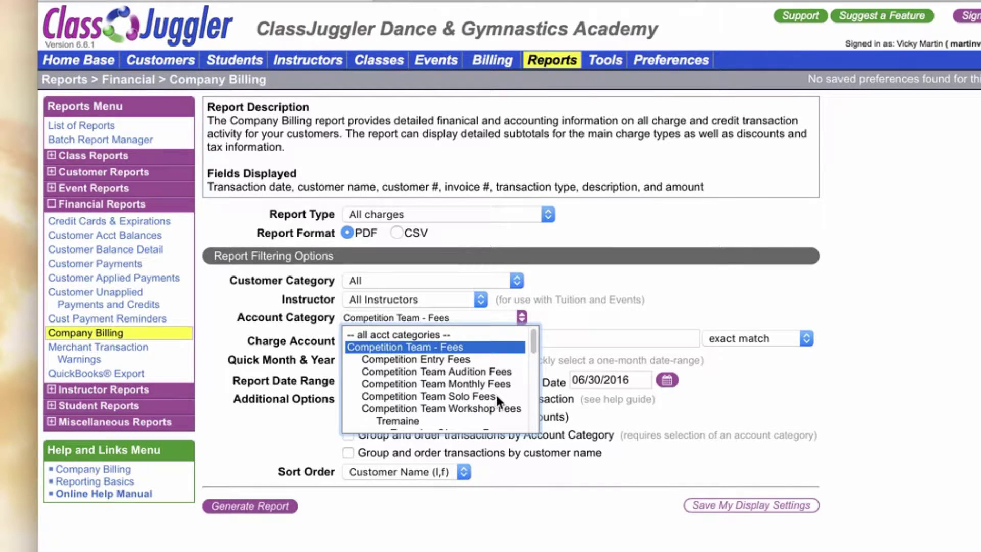
{"action": "left_click_drag", "start_coordinate": [532, 345], "coordinate": [531, 369]}
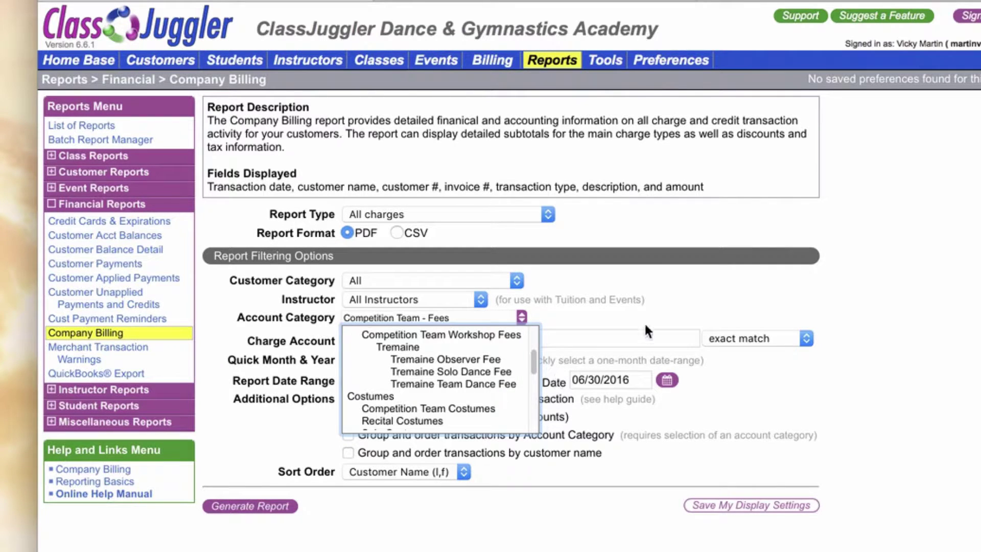
{"action": "left_click", "coordinate": [635, 305]}
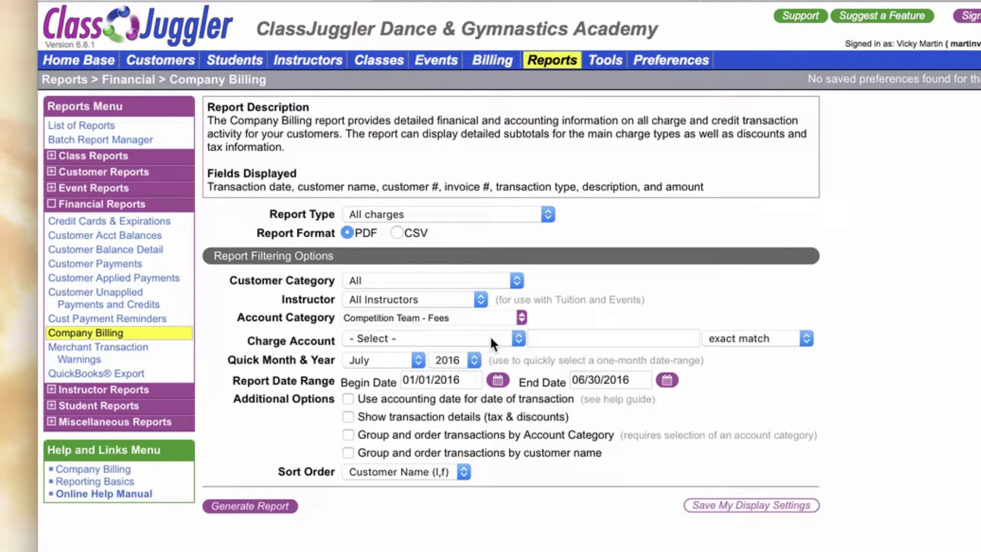
Group and order the transactions by Account Category, and review the subcategories under Competition Team - Fees.
{"action": "left_click", "coordinate": [346, 433]}
{"action": "left_click", "coordinate": [456, 317]}
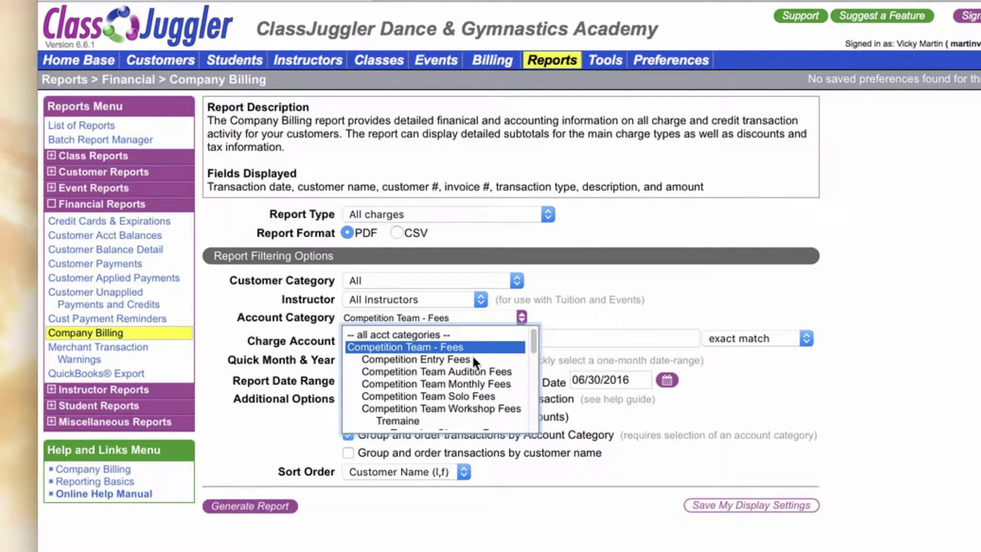
{"action": "scroll", "coordinate": [480, 375], "scroll_direction": "down", "scroll_amount": 2}
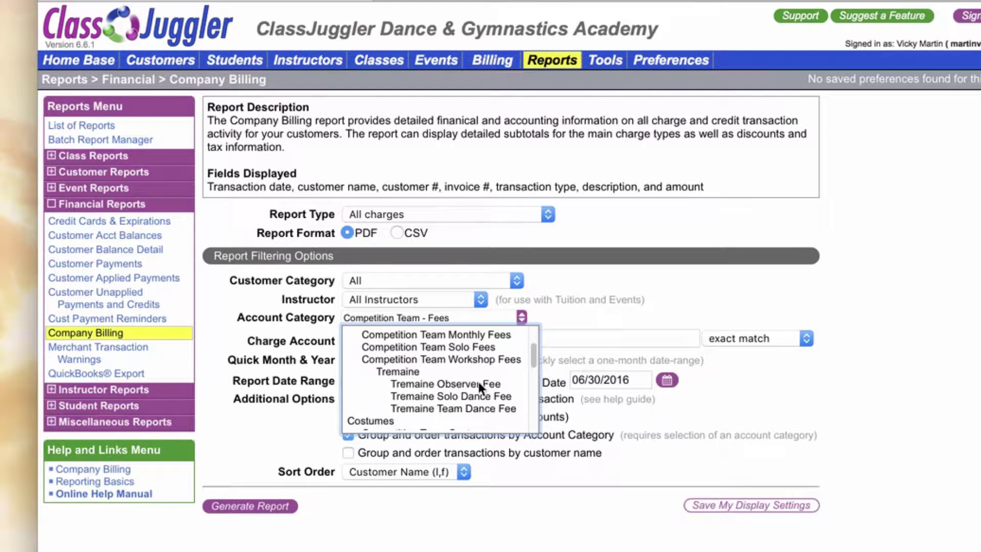
{"action": "scroll", "coordinate": [458, 394], "scroll_direction": "up", "scroll_amount": 2}
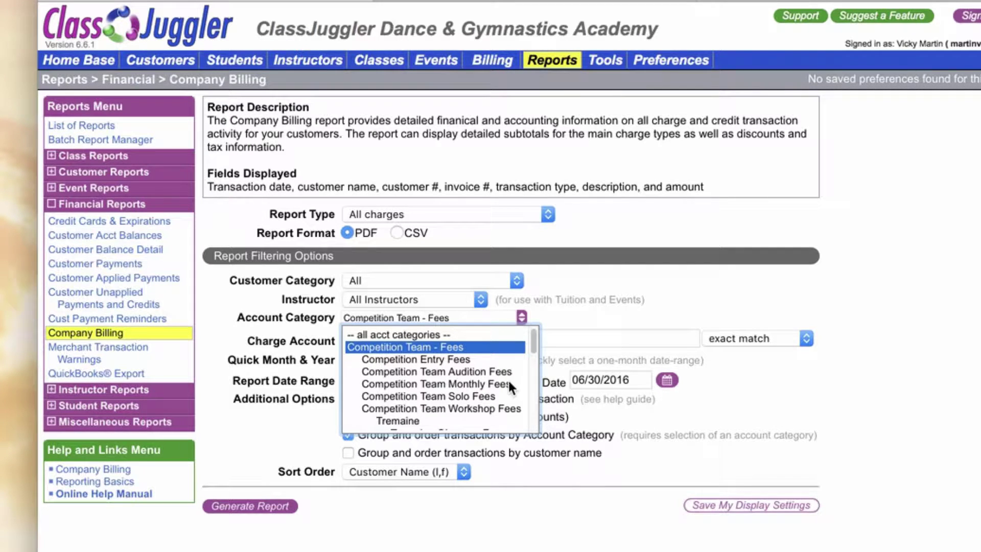
{"action": "scroll", "coordinate": [507, 378], "scroll_direction": "down", "scroll_amount": 1}
{"action": "scroll", "coordinate": [501, 379], "scroll_direction": "down", "scroll_amount": 1}
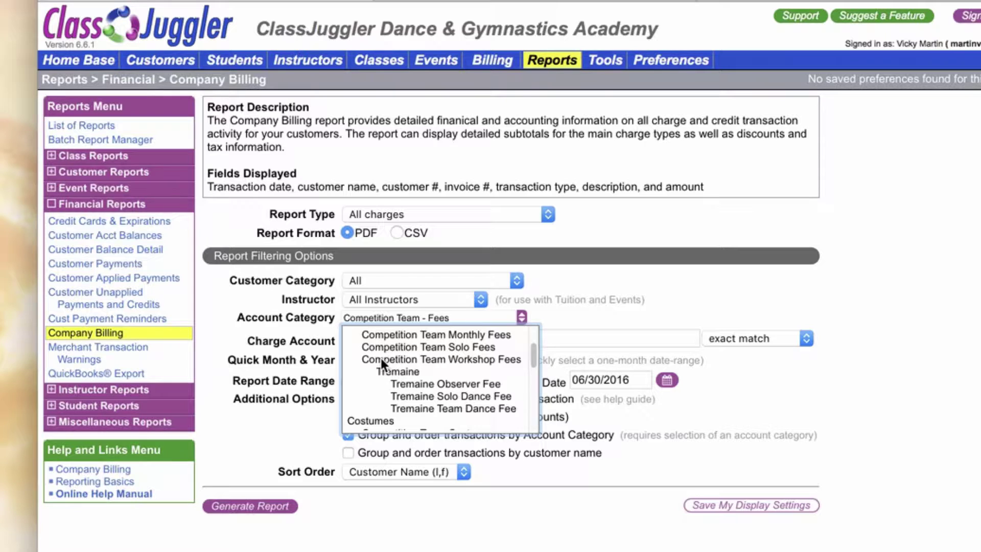
{"action": "scroll", "coordinate": [446, 361], "scroll_direction": "up", "scroll_amount": 3}
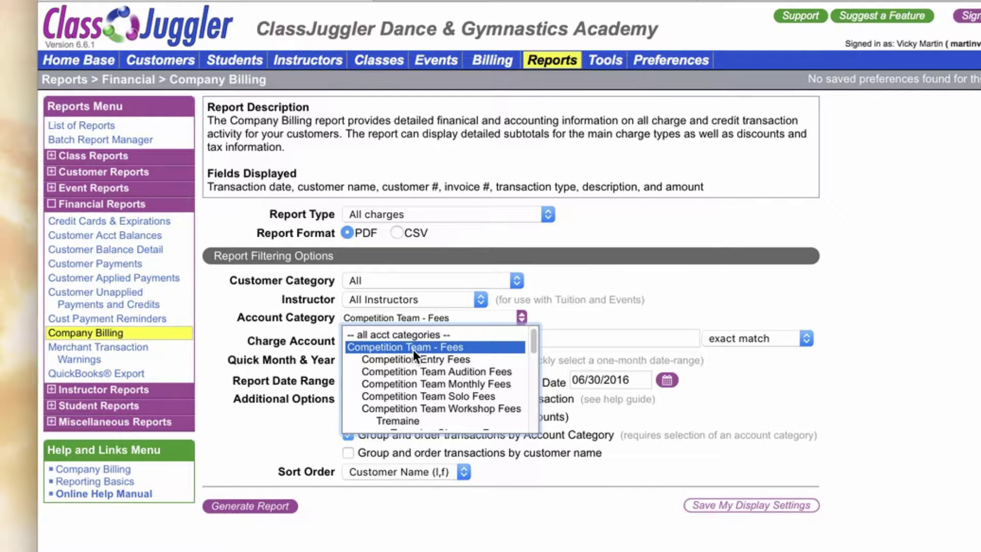
{"action": "left_click", "coordinate": [678, 284]}
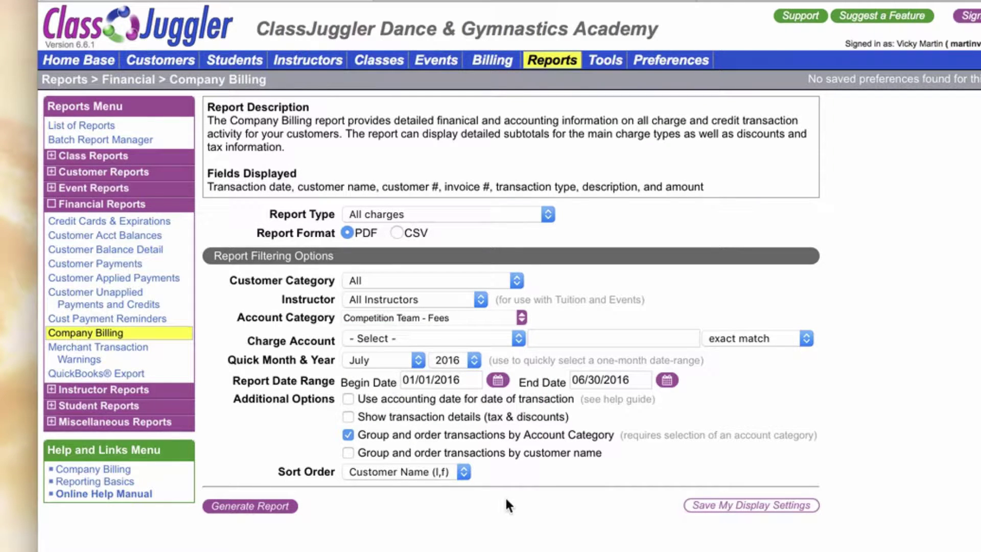
Generate the grouped report and examine the Competition Team Audition Fees transactions, the credit and the category subtotal.
{"action": "left_click", "coordinate": [253, 503]}
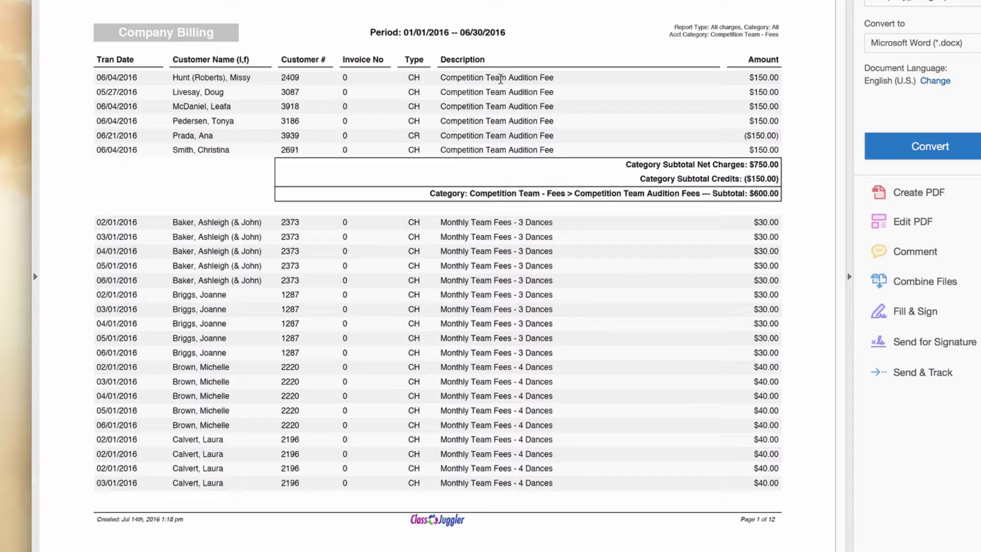
{"action": "left_click_drag", "start_coordinate": [488, 77], "coordinate": [557, 78]}
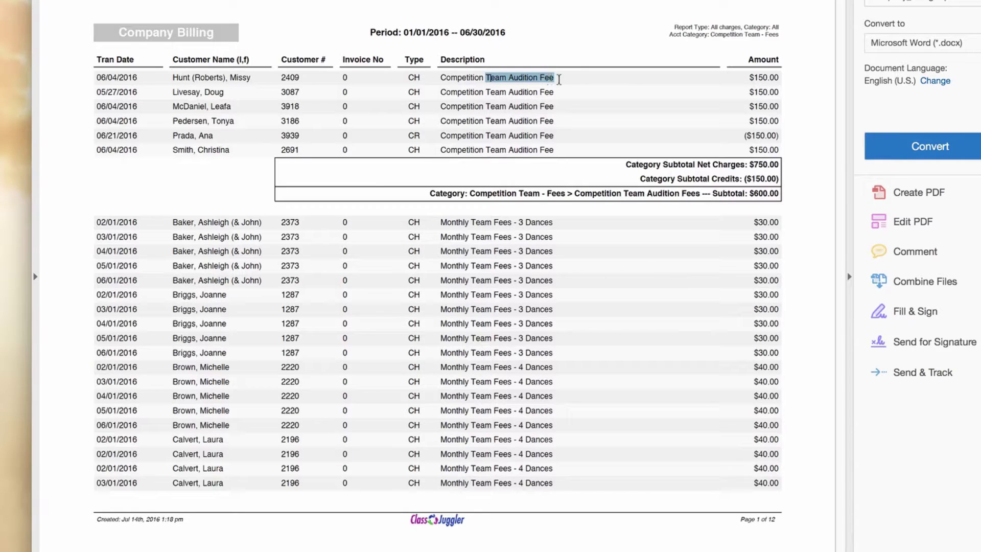
{"action": "left_click", "coordinate": [555, 77]}
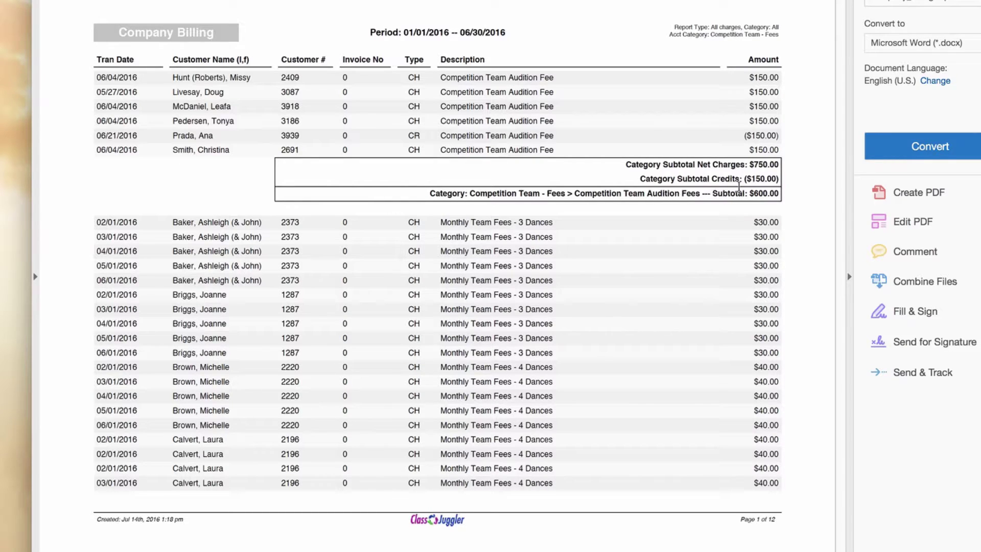
{"action": "left_click_drag", "start_coordinate": [743, 136], "coordinate": [778, 135]}
{"action": "left_click", "coordinate": [780, 136]}
{"action": "left_click_drag", "start_coordinate": [428, 195], "coordinate": [779, 195]}
{"action": "left_click", "coordinate": [520, 194]}
{"action": "left_click", "coordinate": [574, 194]}
Review the monthly, solo and workshop fee subtotals through the report, ending at the overall Competition Team - Fees subtotal.
{"action": "scroll", "coordinate": [816, 108], "scroll_direction": "down", "scroll_amount": 3}
{"action": "scroll", "coordinate": [816, 108], "scroll_direction": "down", "scroll_amount": 6}
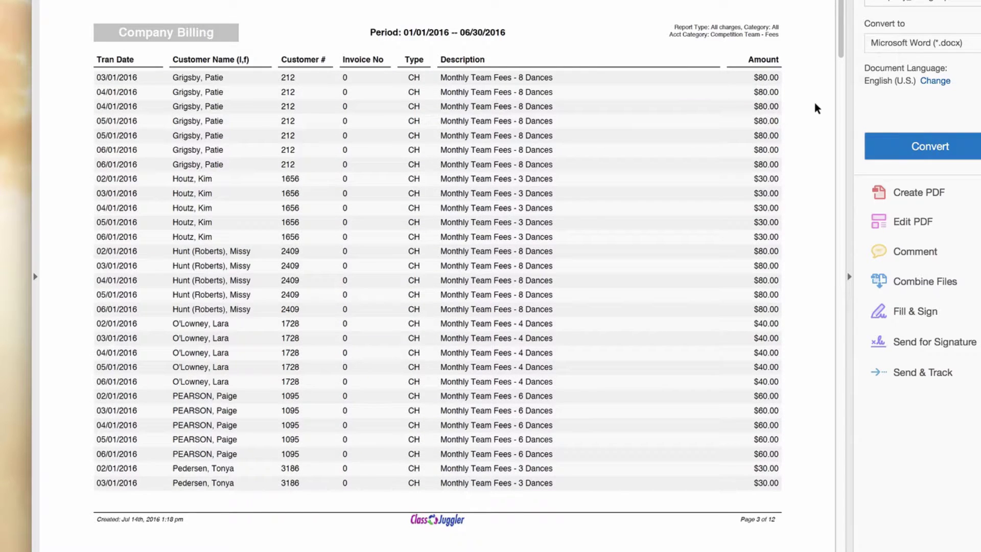
{"action": "scroll", "coordinate": [816, 108], "scroll_direction": "down", "scroll_amount": 3}
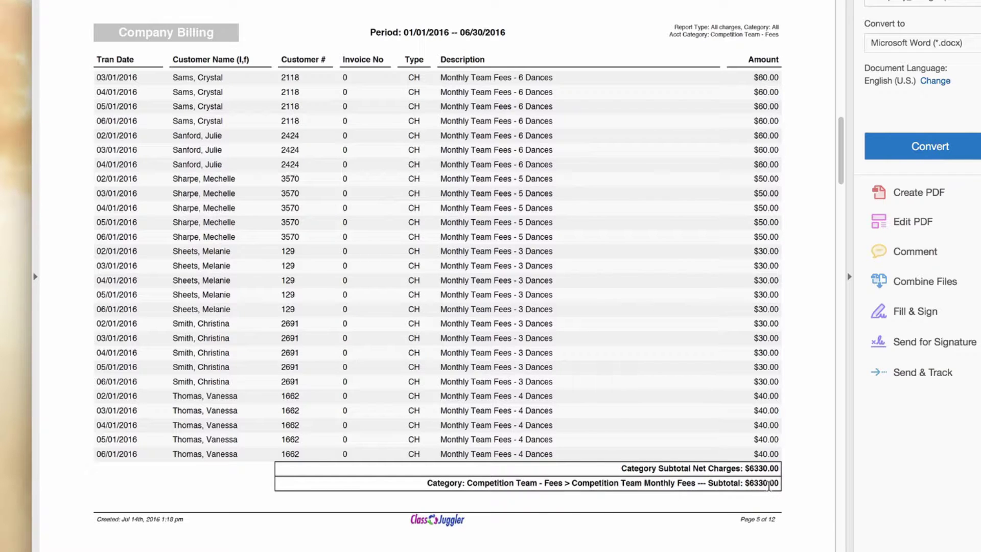
{"action": "scroll", "coordinate": [770, 486], "scroll_direction": "down", "scroll_amount": 3}
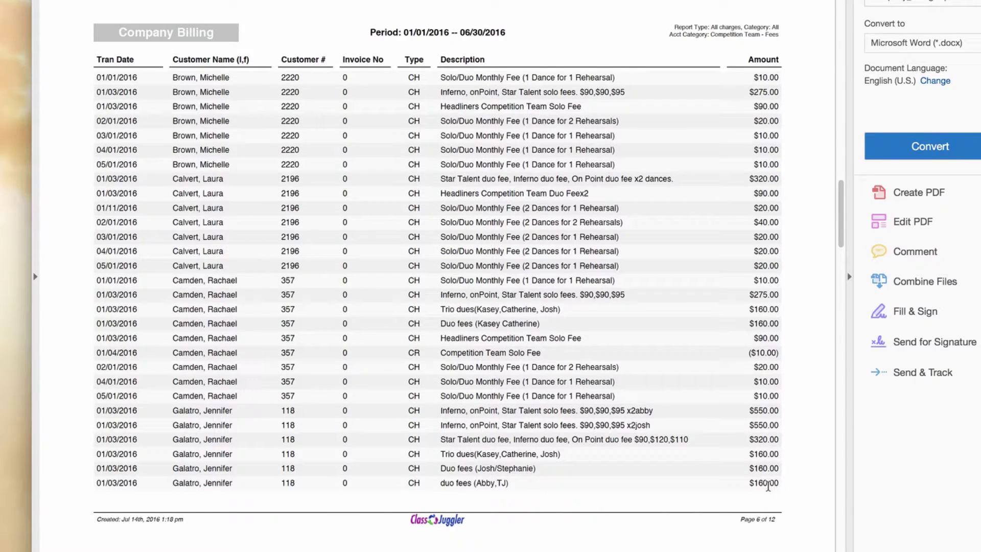
{"action": "scroll", "coordinate": [767, 486], "scroll_direction": "down", "scroll_amount": 6}
{"action": "scroll", "coordinate": [767, 486], "scroll_direction": "down", "scroll_amount": 6}
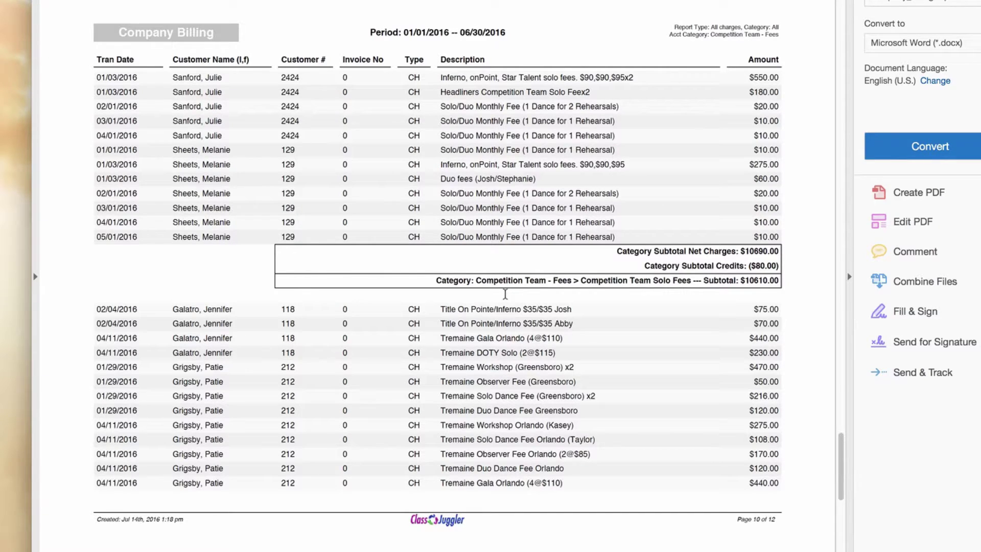
{"action": "scroll", "coordinate": [712, 309], "scroll_direction": "down", "scroll_amount": 1}
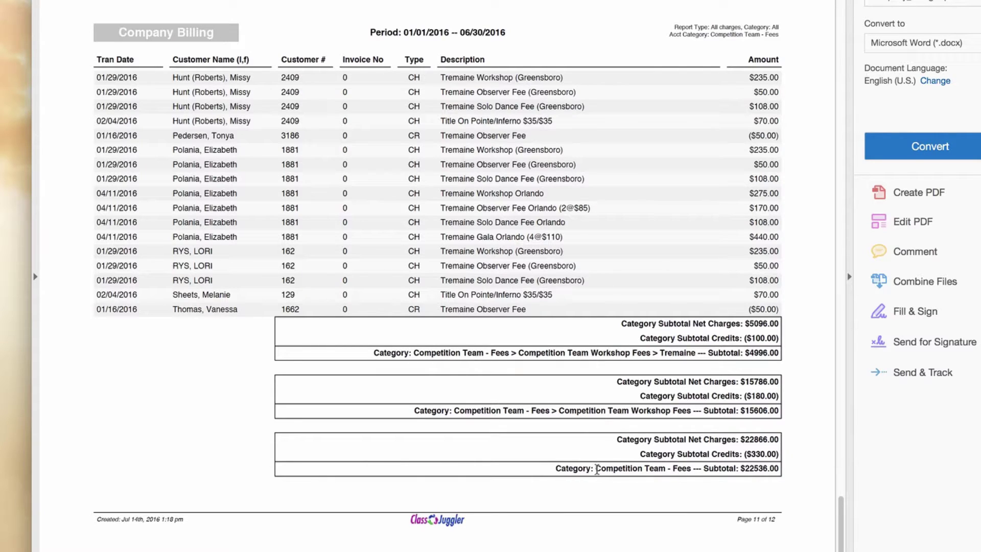
{"action": "left_click_drag", "start_coordinate": [595, 468], "coordinate": [697, 469]}
{"action": "left_click", "coordinate": [696, 468]}
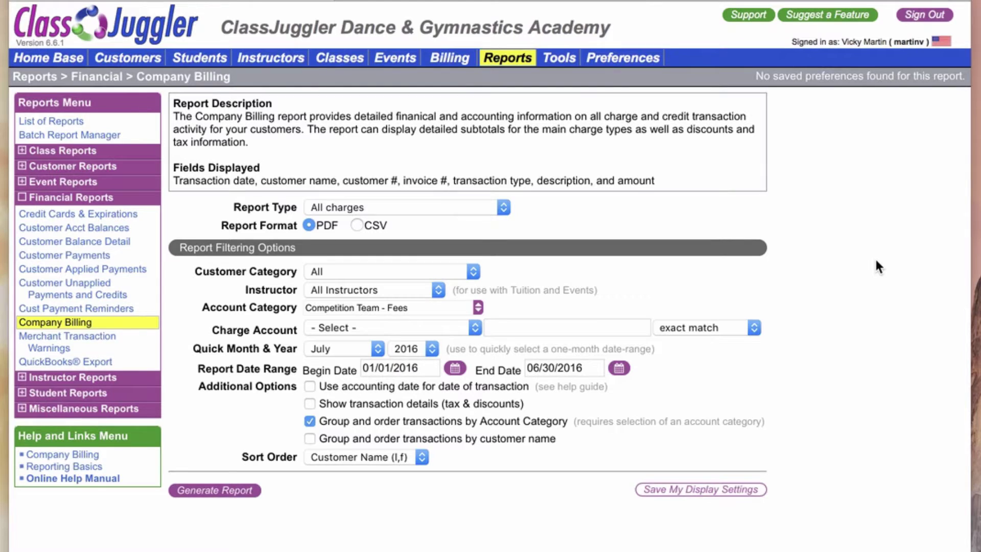
Set the charge account filter to Tuition, and change the report type to Tuition charges.
{"action": "left_click", "coordinate": [446, 308]}
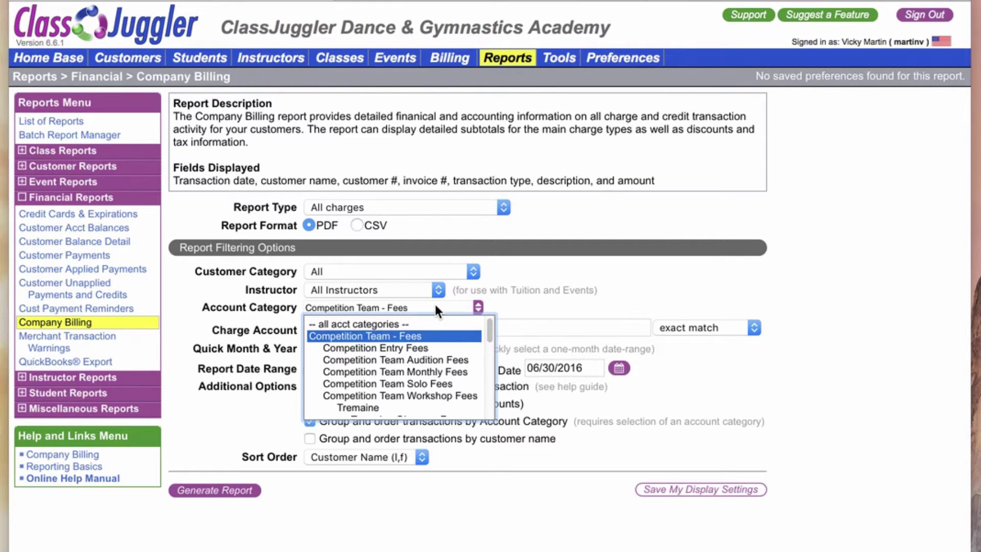
{"action": "left_click", "coordinate": [549, 281]}
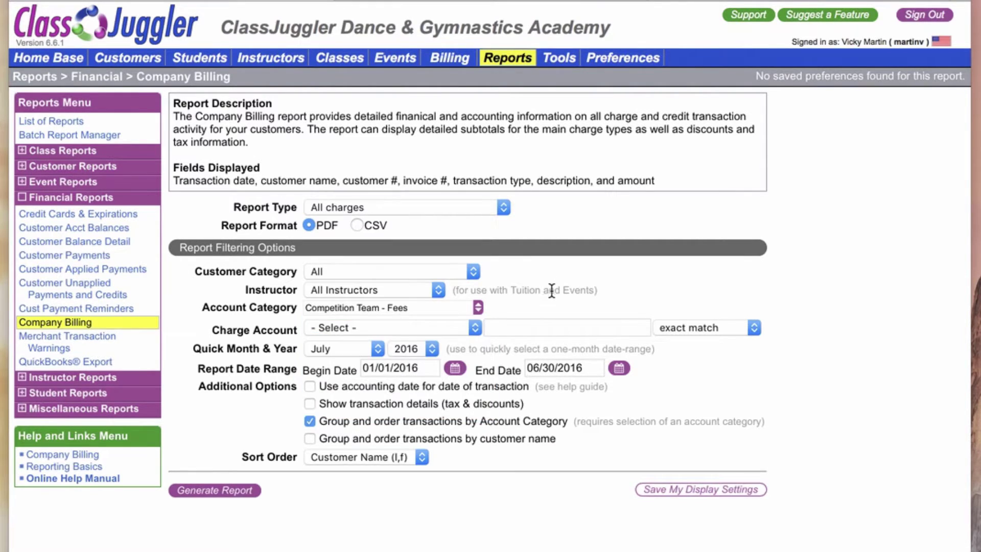
{"action": "left_click", "coordinate": [475, 329]}
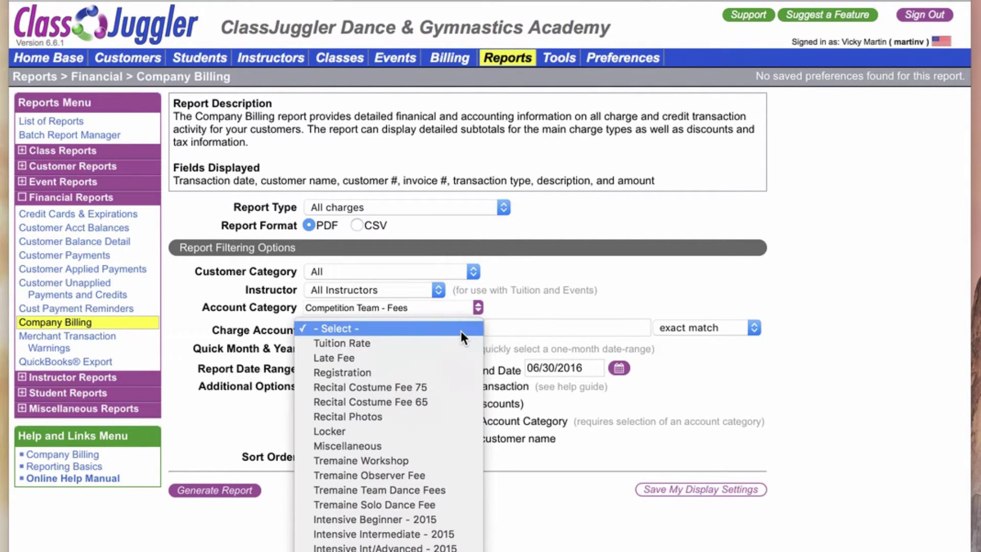
{"action": "left_click", "coordinate": [446, 477]}
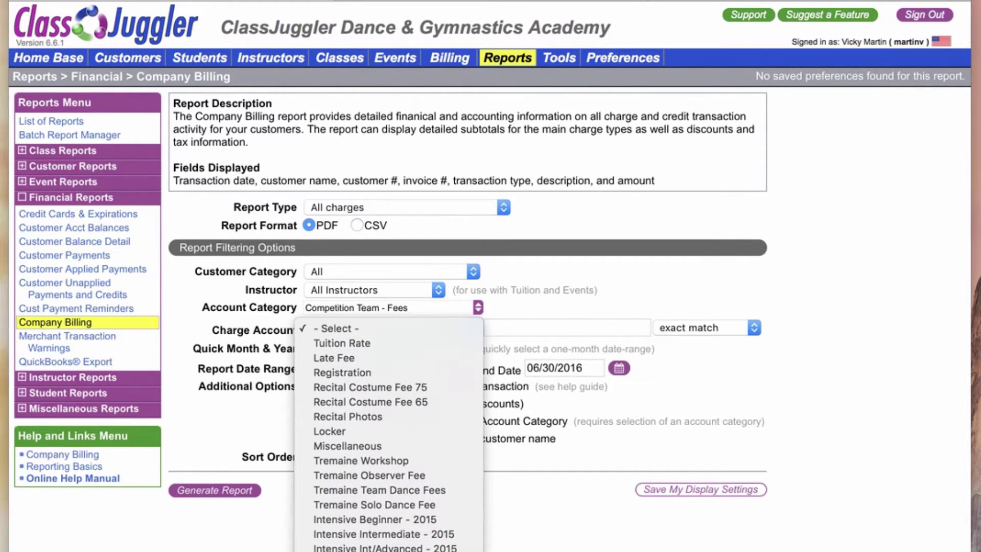
{"action": "left_click", "coordinate": [409, 519]}
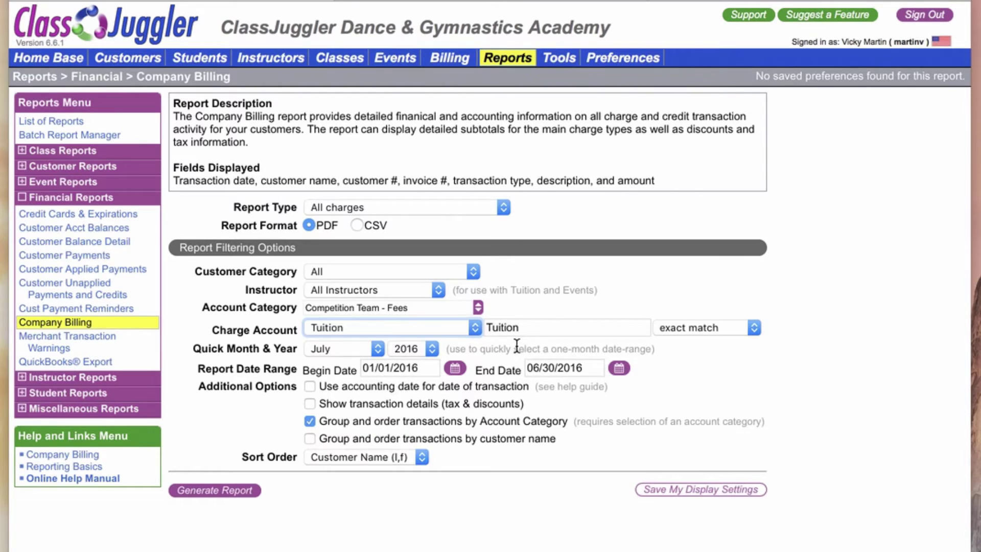
{"action": "left_click", "coordinate": [501, 206]}
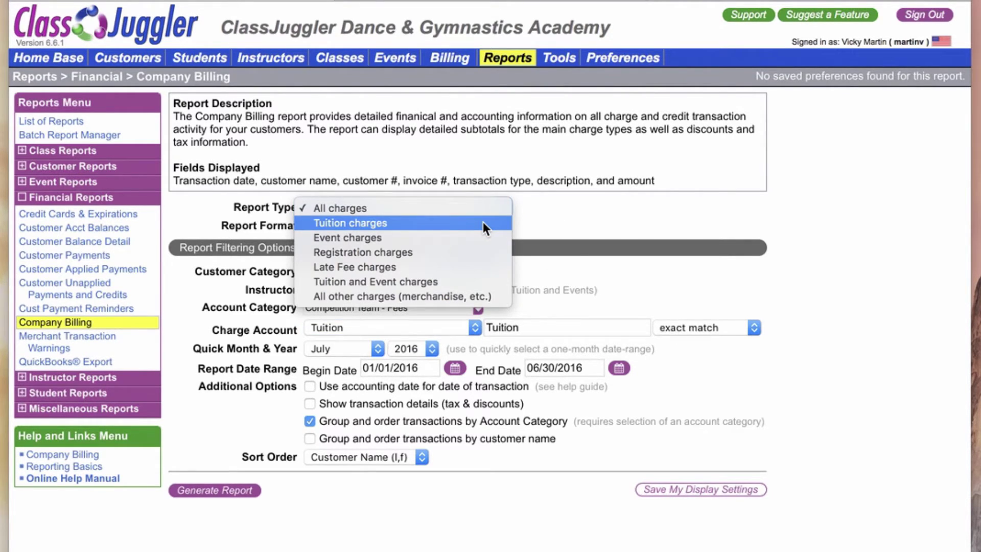
{"action": "left_click", "coordinate": [483, 221]}
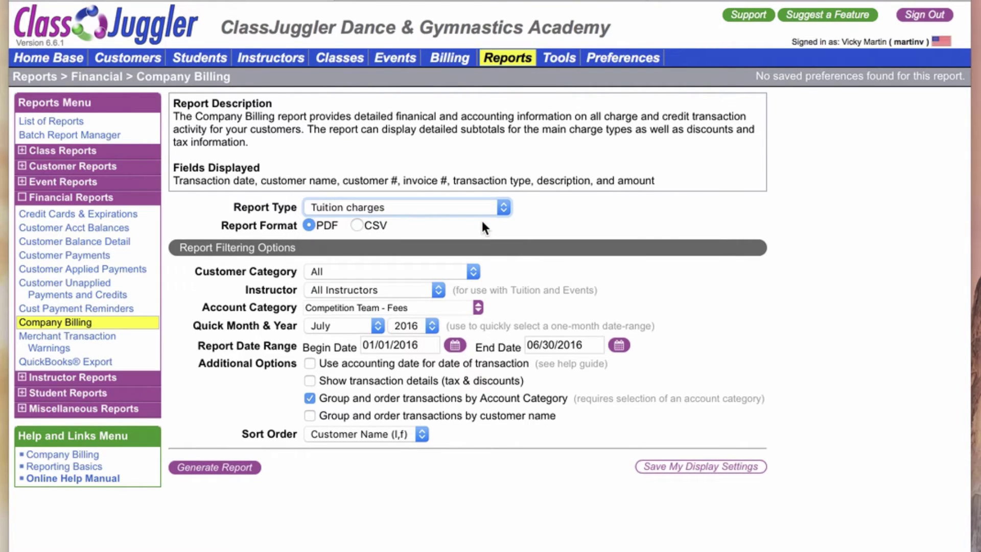